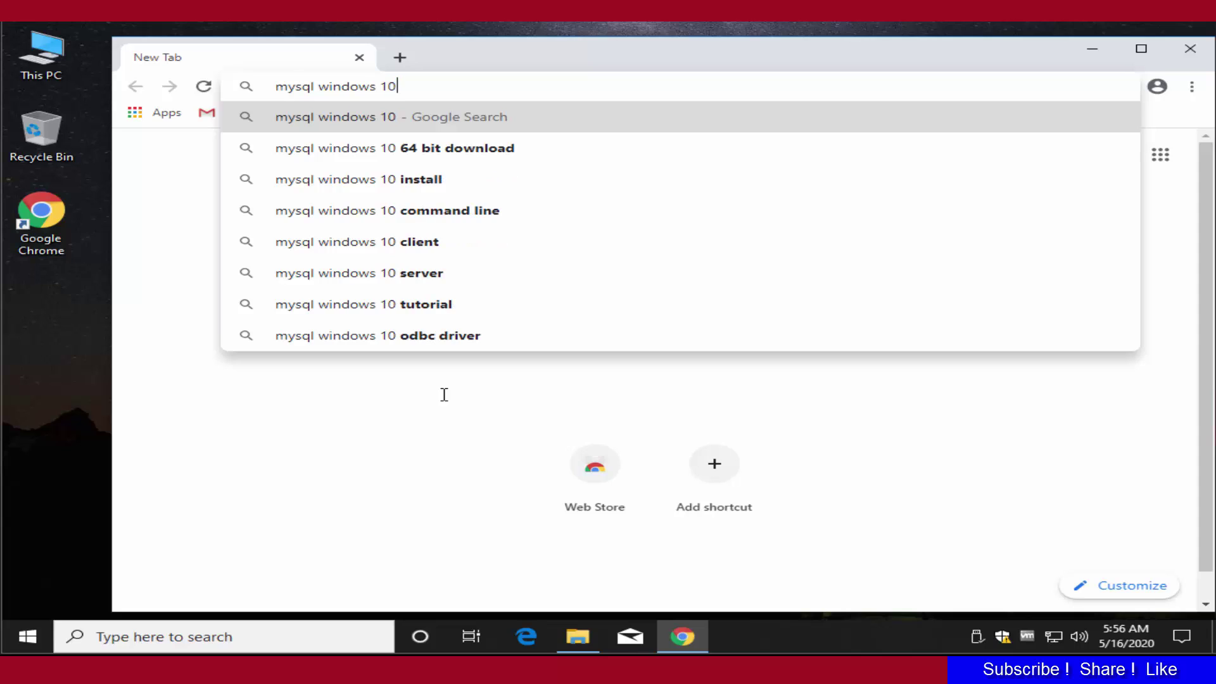
# Search Google for 'mysql windows 10' and open the 'Download MySQL Installer - MySQL' result.
pyautogui.press('Return')
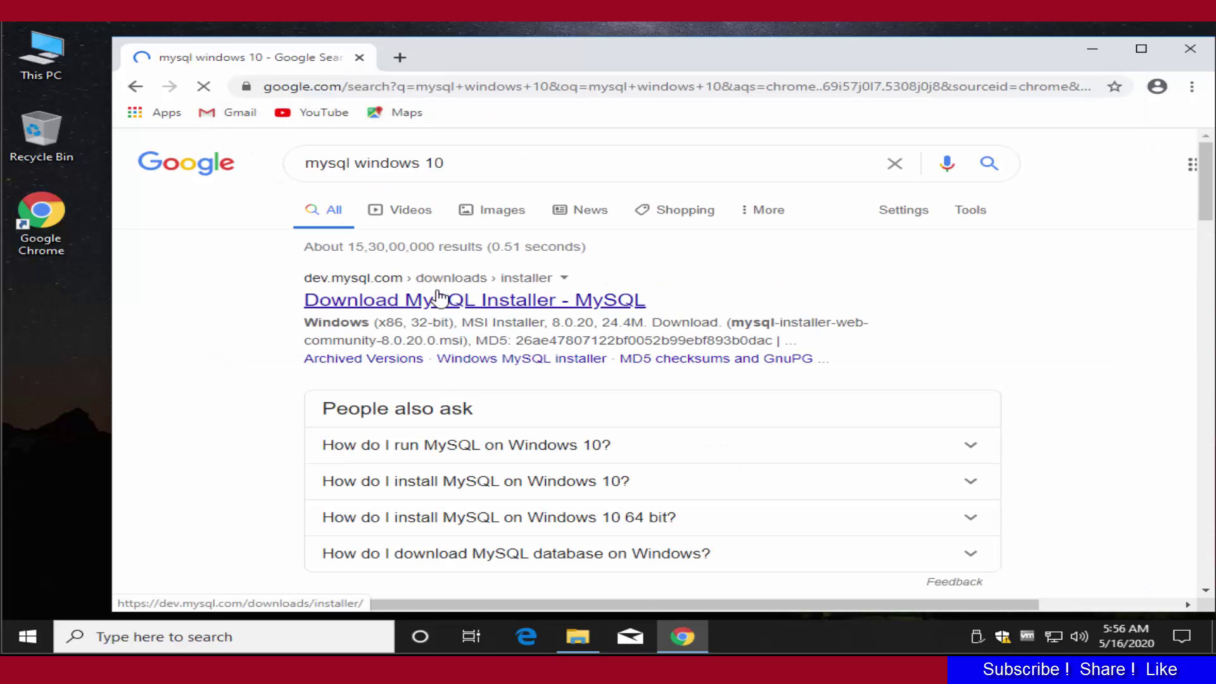
pyautogui.click(441, 298)
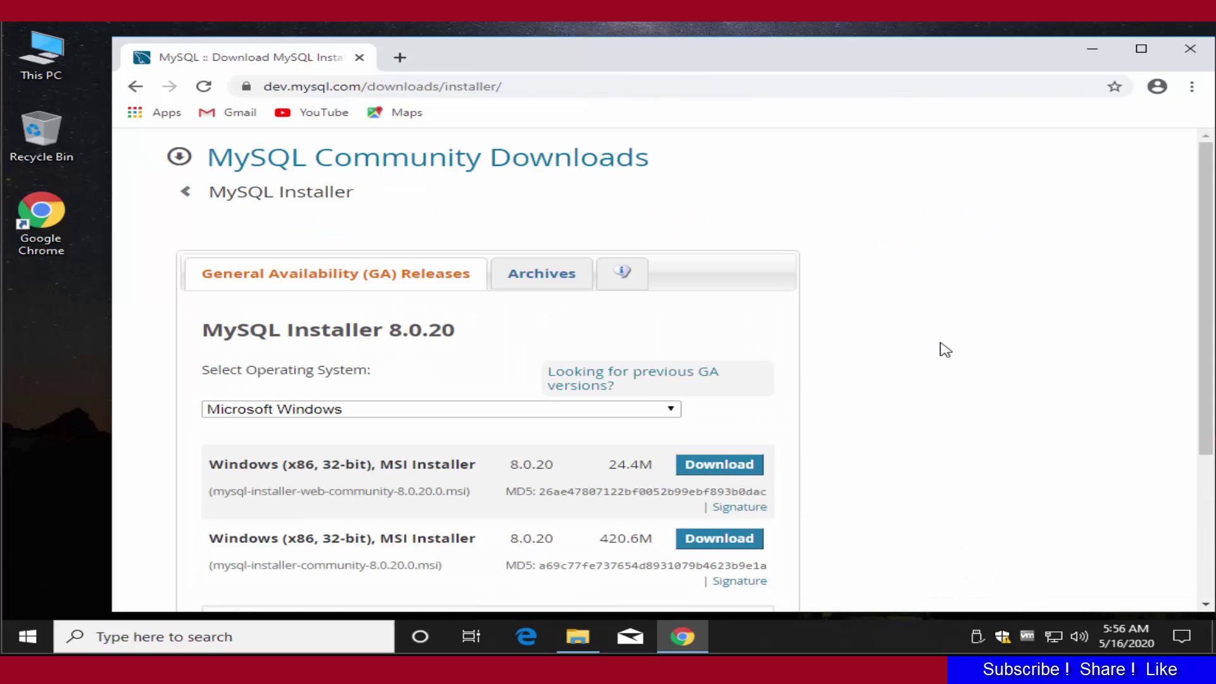
# Download the 420.6M MySQL Installer 8.0.20 MSI, skipping the Oracle account login.
pyautogui.scroll(-3, 945, 350)
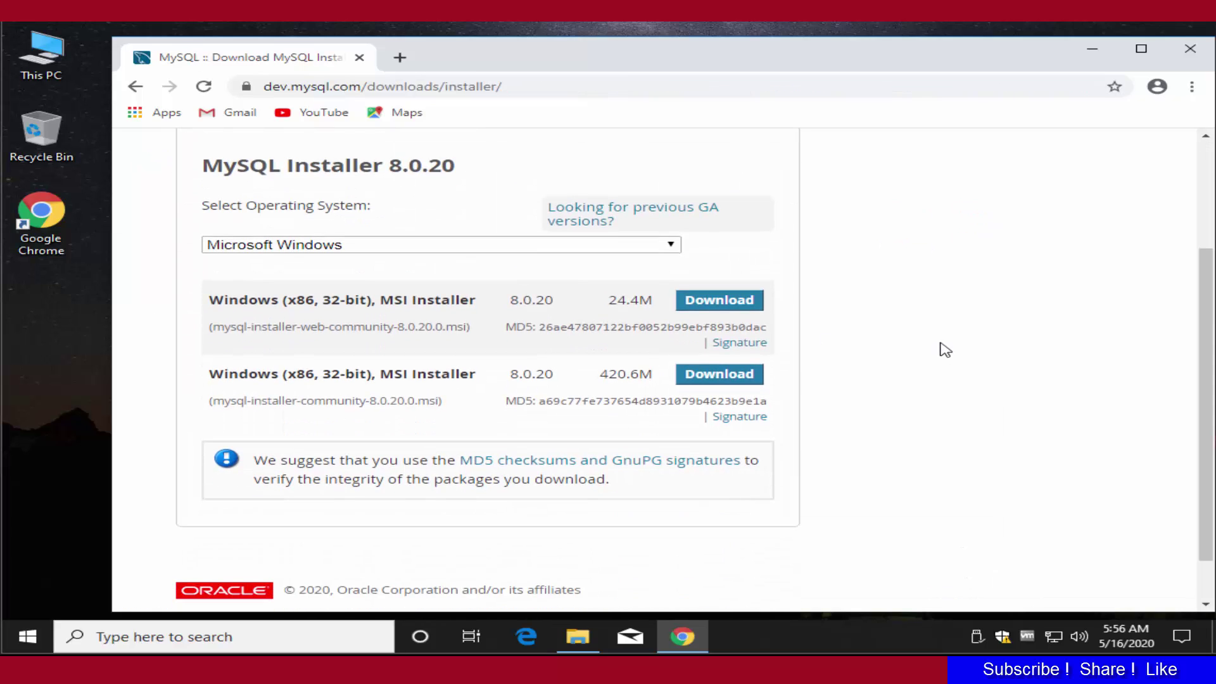
pyautogui.click(708, 379)
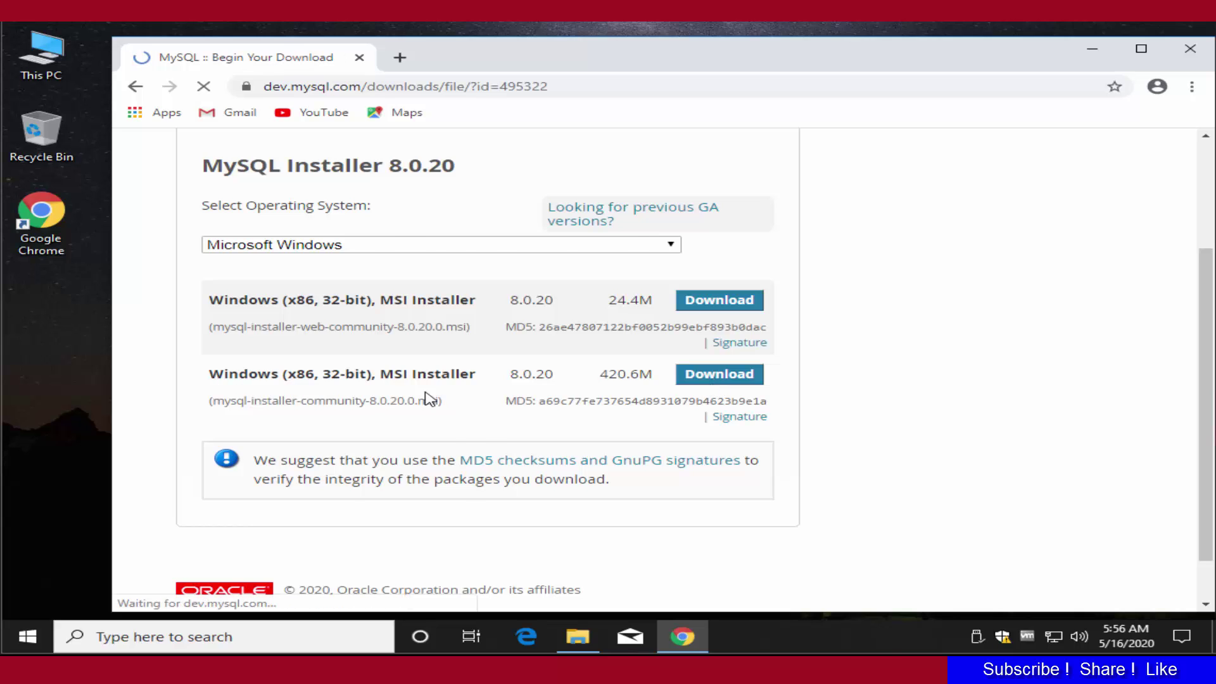
pyautogui.scroll(-2, 785, 388)
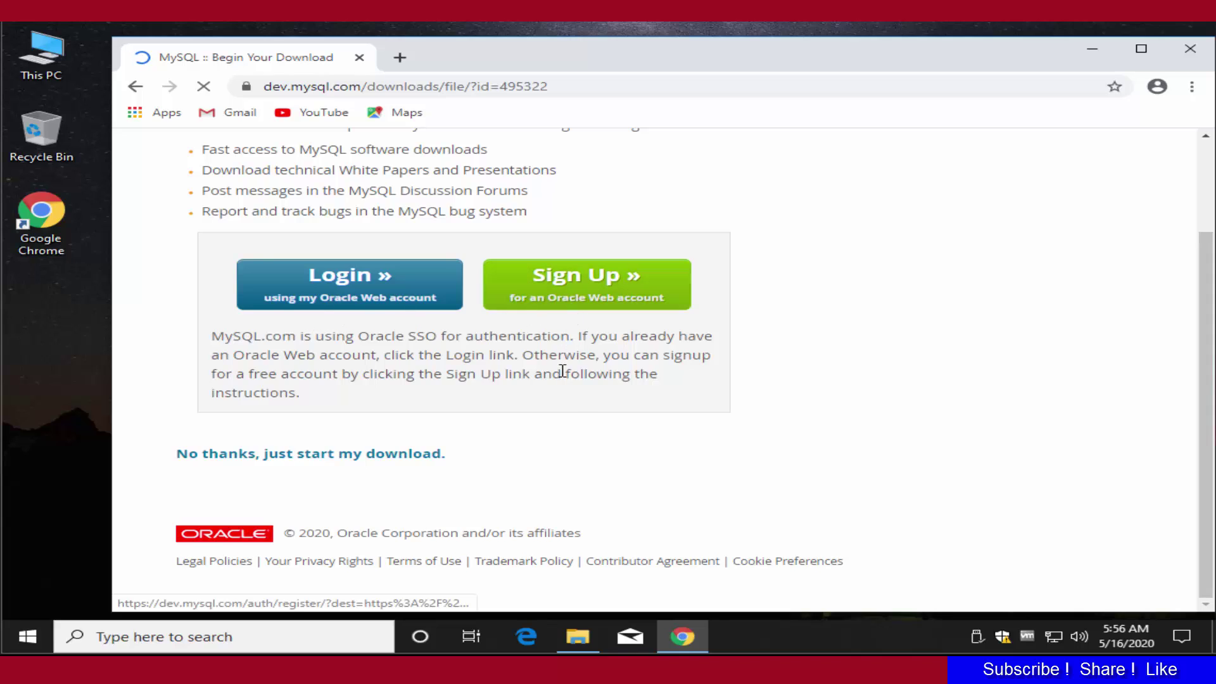
pyautogui.click(215, 464)
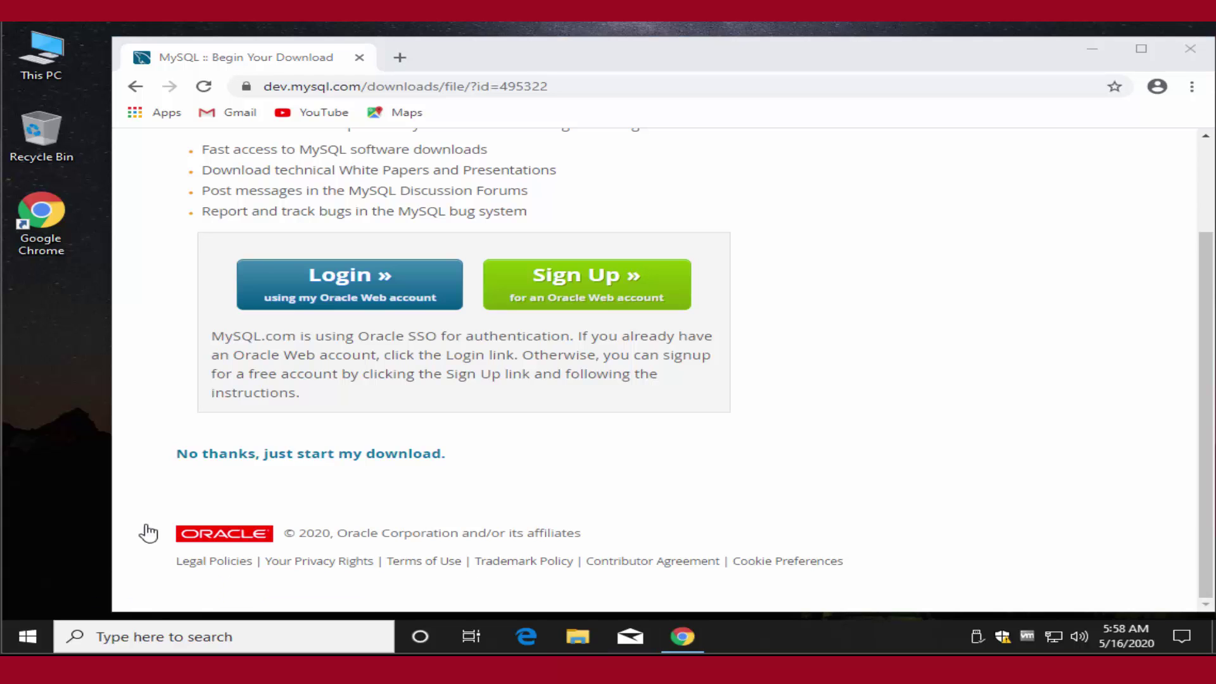
# Open the Downloads folder through This PC on the desktop.
pyautogui.click(1105, 60)
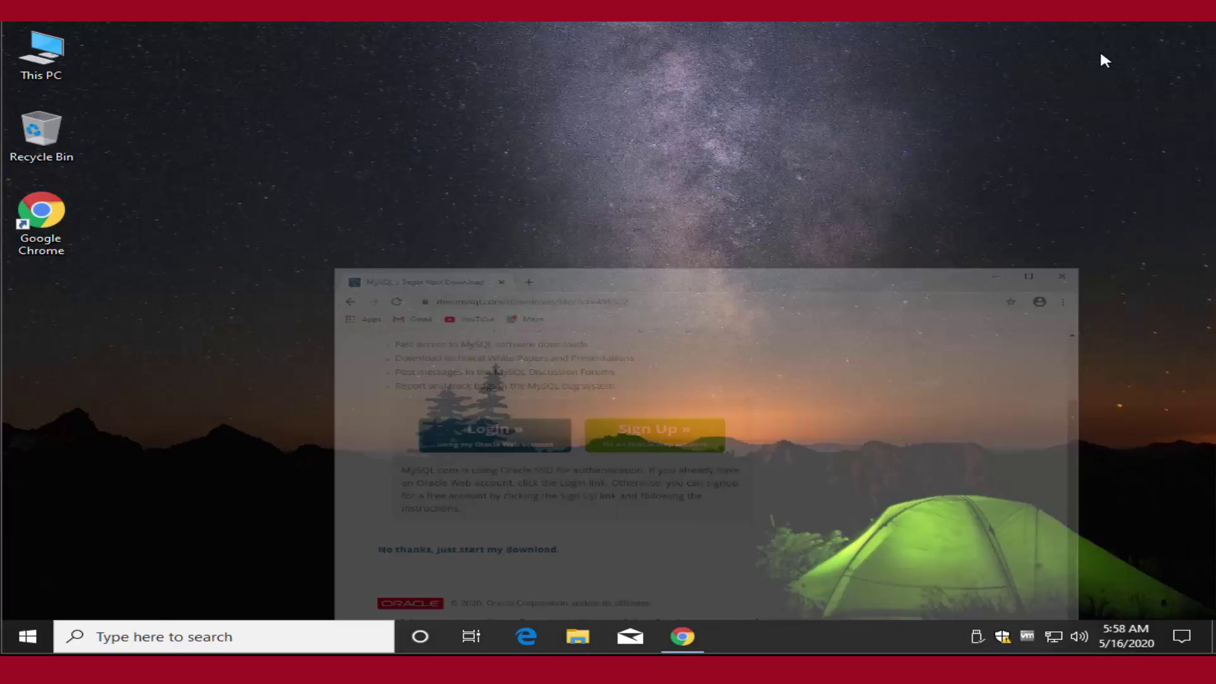
pyautogui.doubleClick(39, 60)
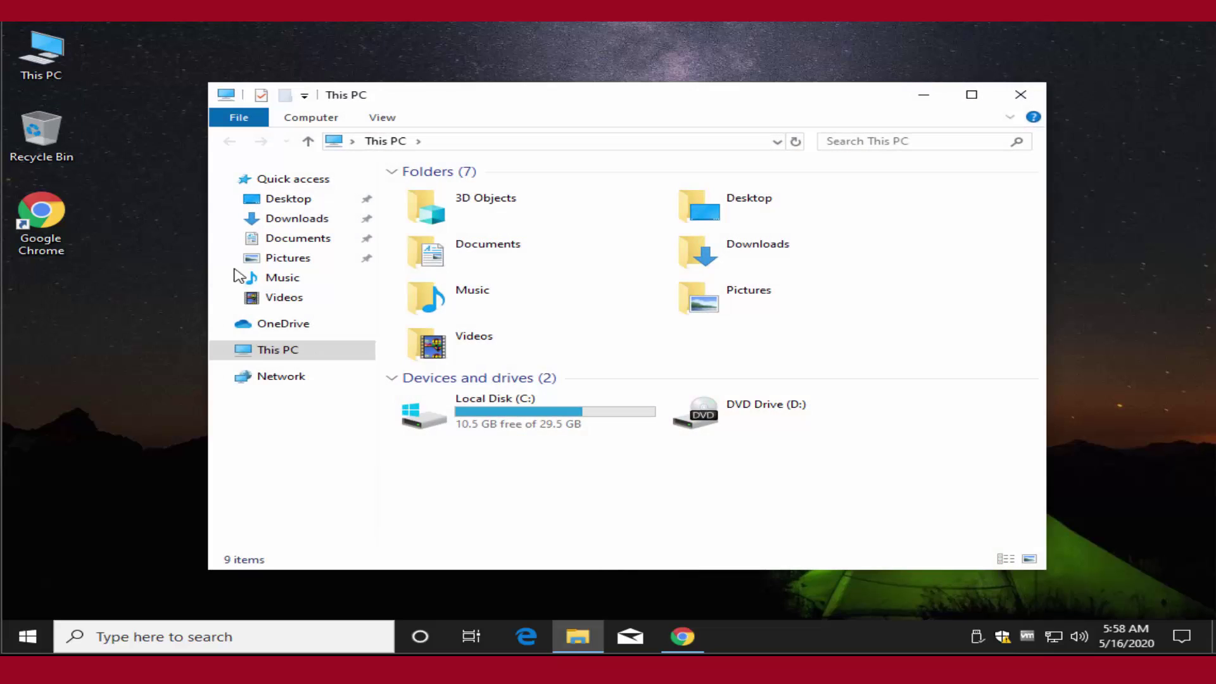
pyautogui.doubleClick(774, 259)
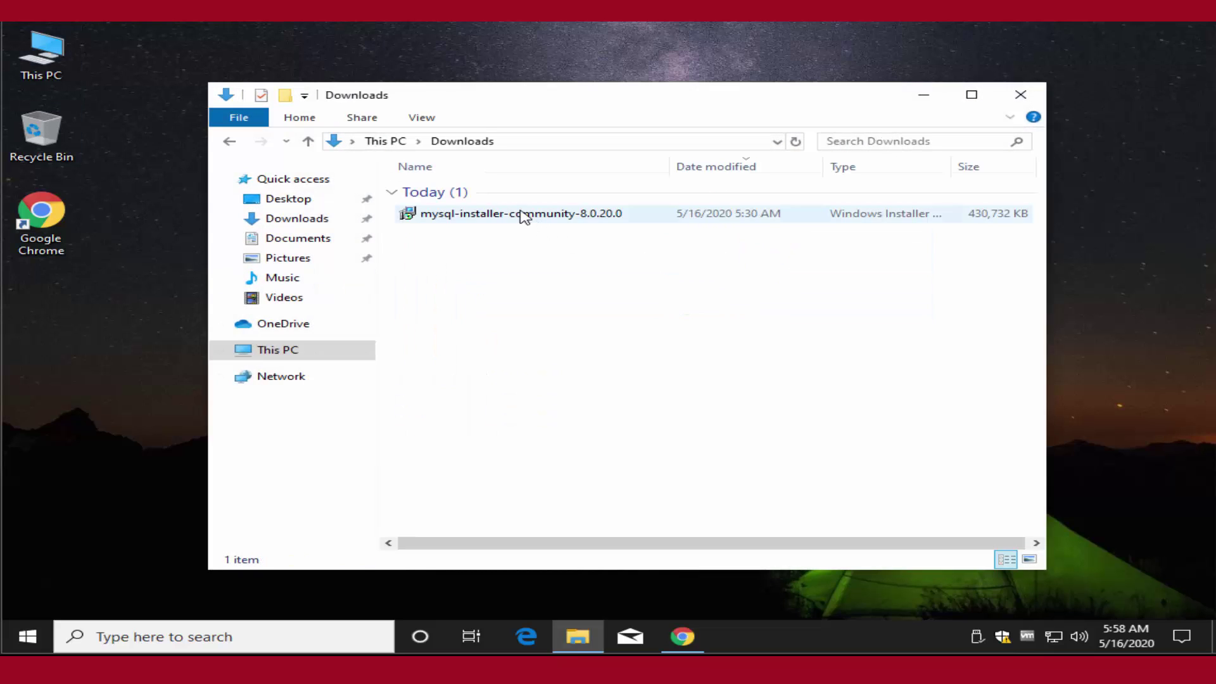
# Install mysql-installer-community-8.0.20.0, approve the UAC prompt, and close the Downloads window.
pyautogui.rightClick(520, 214)
pyautogui.click(554, 225)
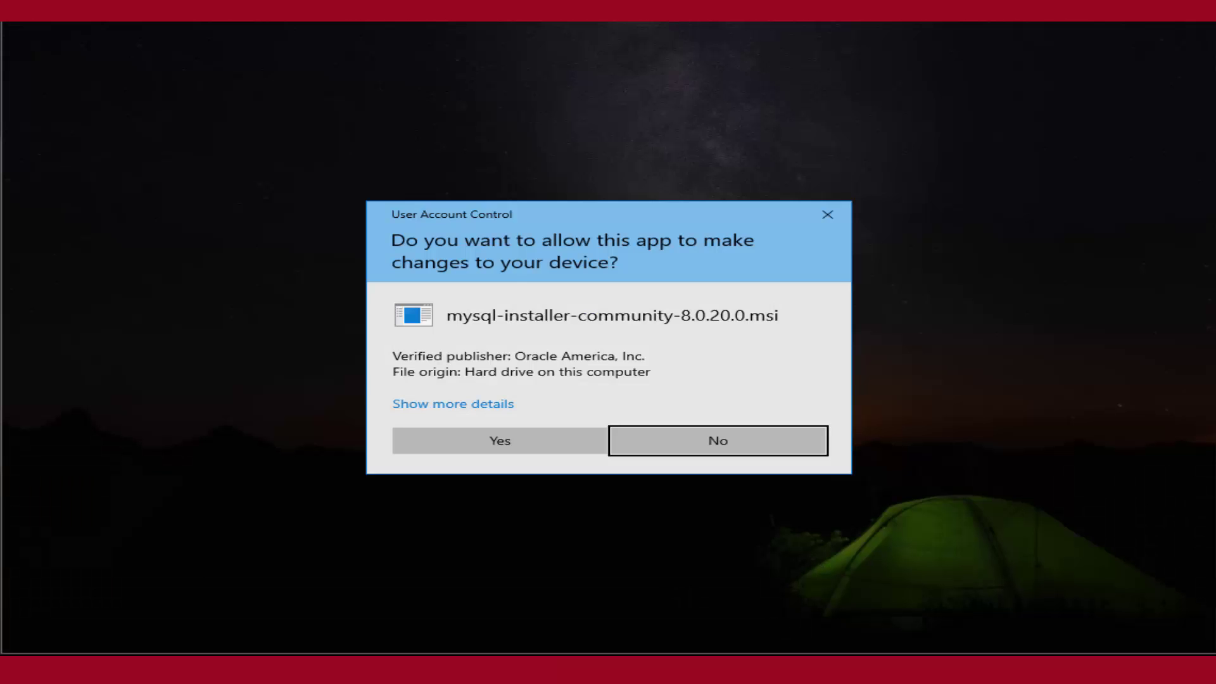
pyautogui.click(494, 444)
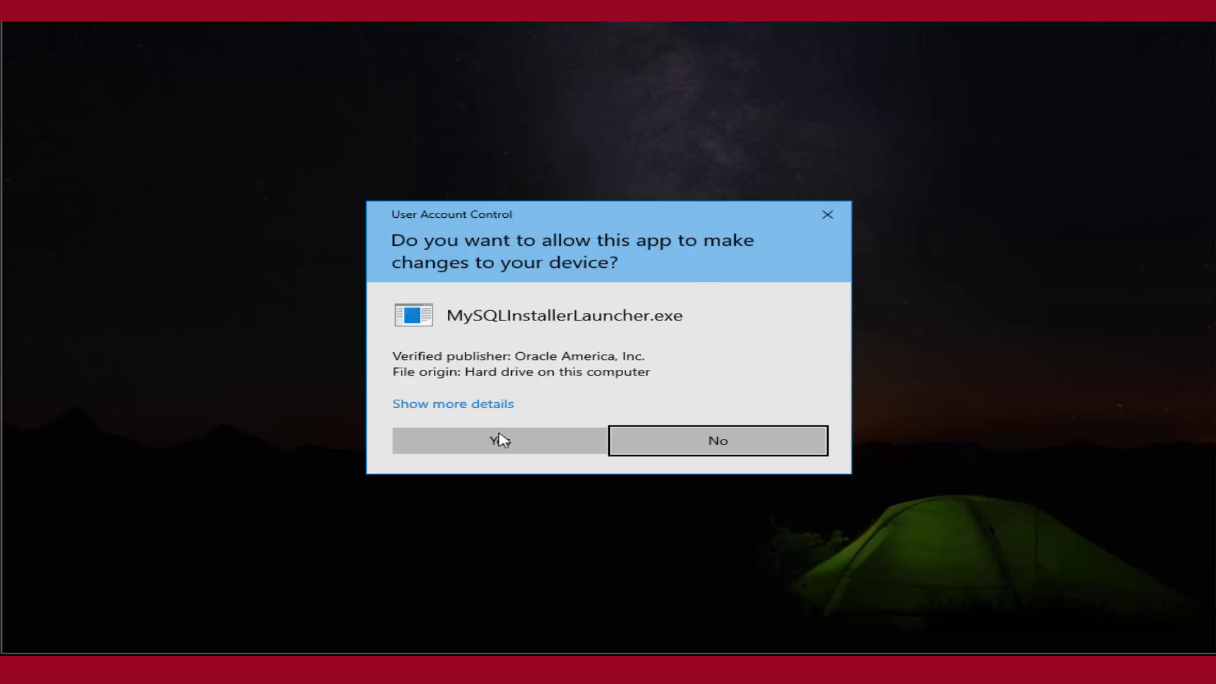
pyautogui.click(501, 439)
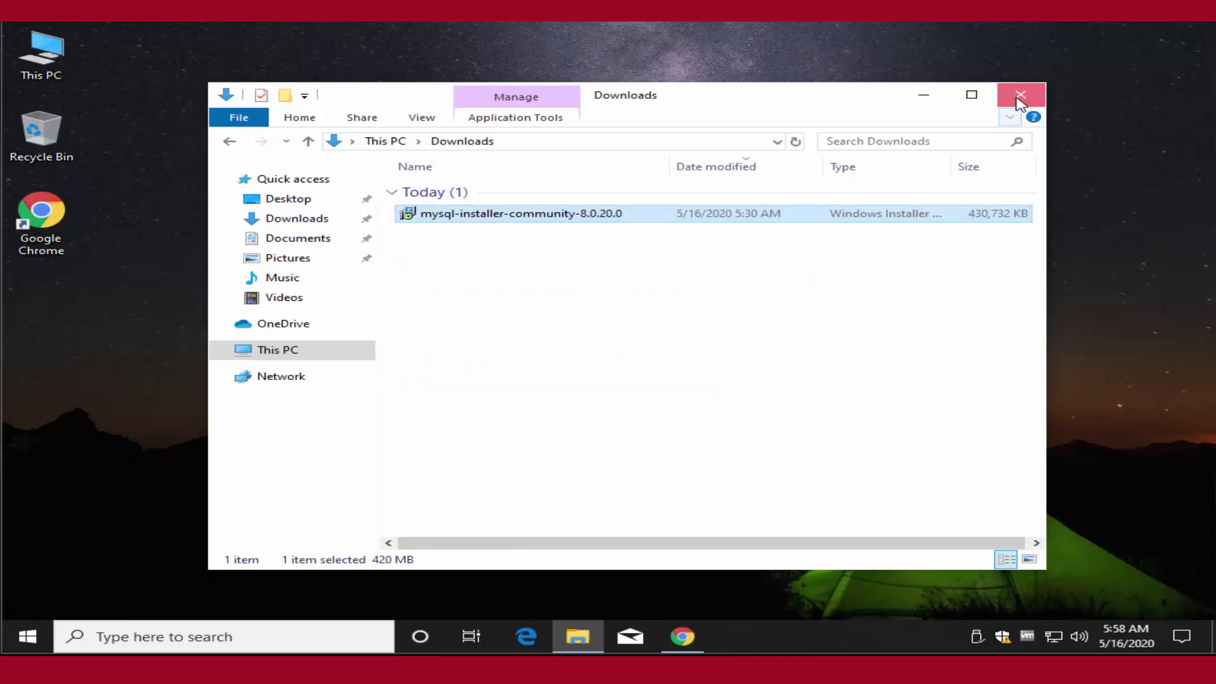
pyautogui.click(1017, 96)
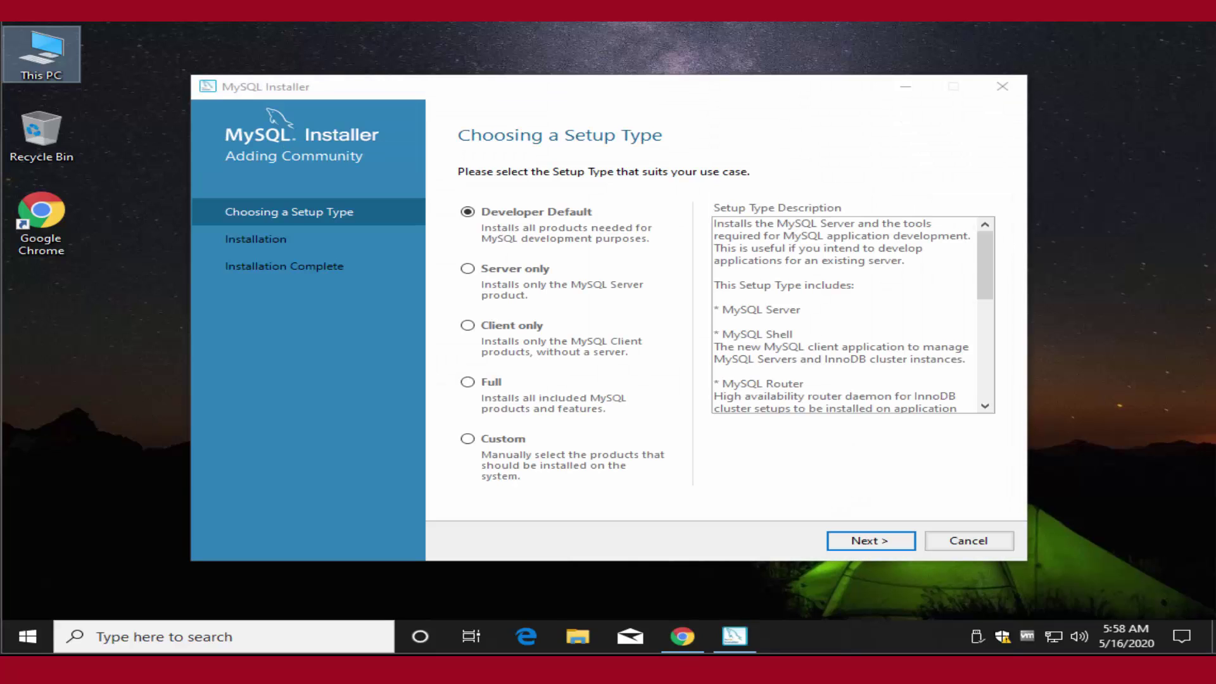
# Install the Developer Default products, accepting the unmet-requirements warning, until all eleven show Complete.
pyautogui.click(869, 542)
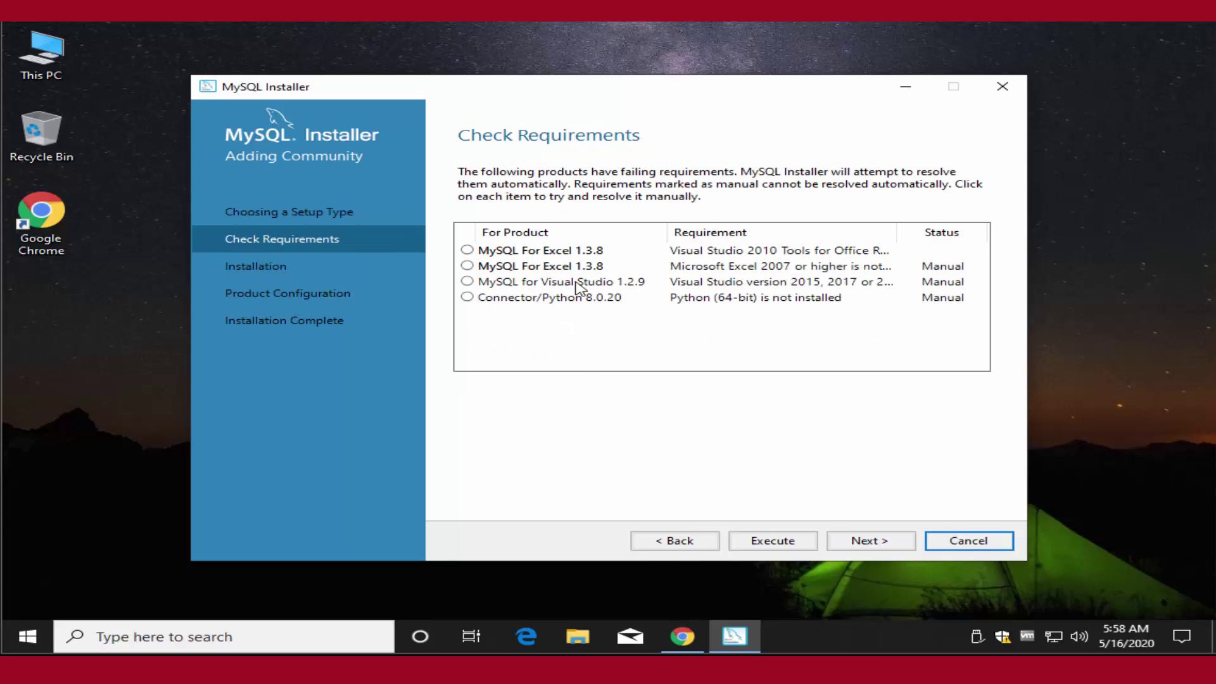
pyautogui.click(871, 542)
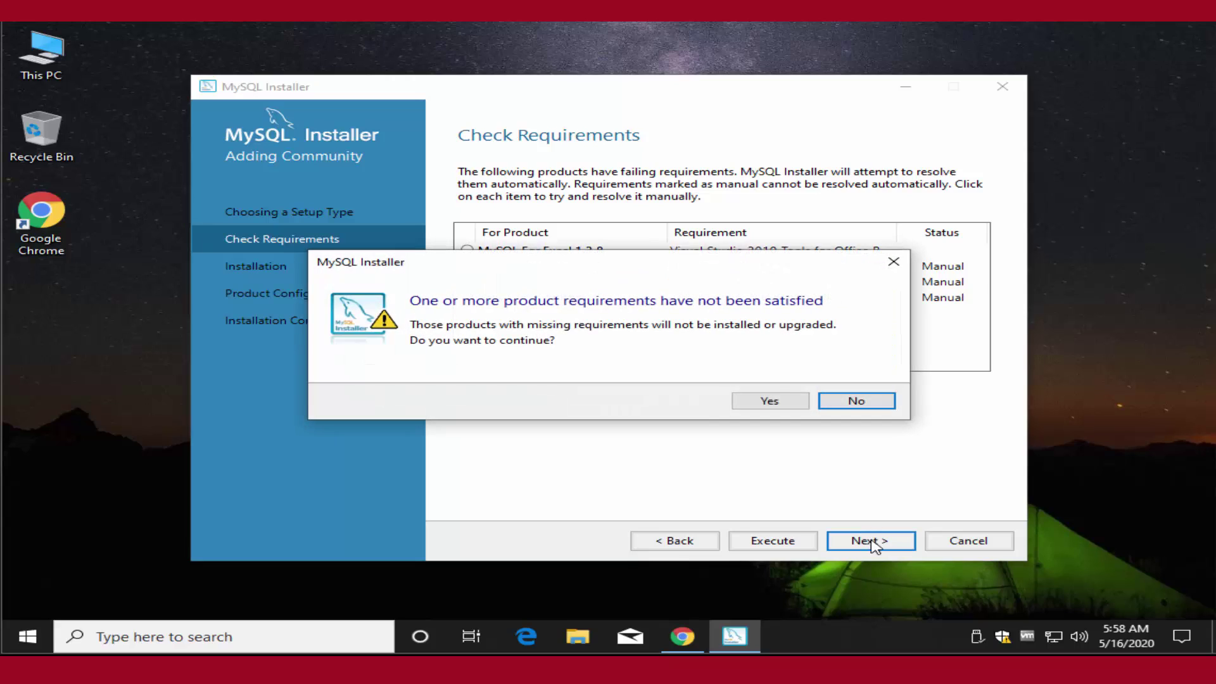
pyautogui.click(772, 404)
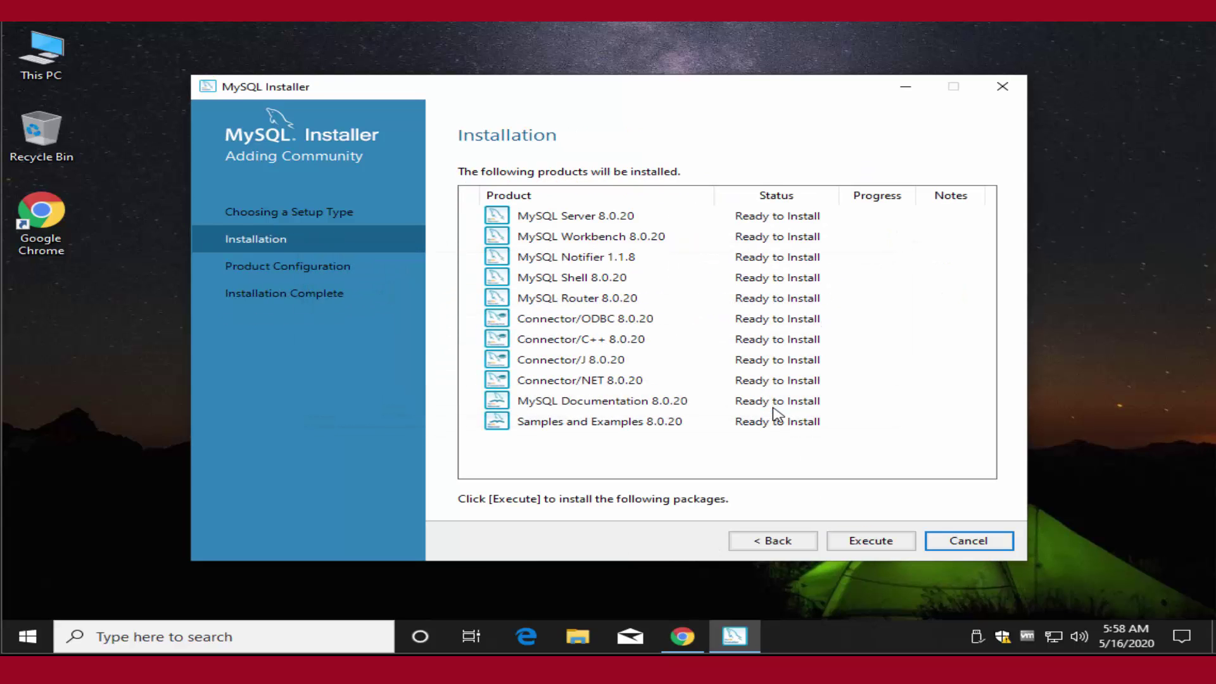
pyautogui.click(866, 542)
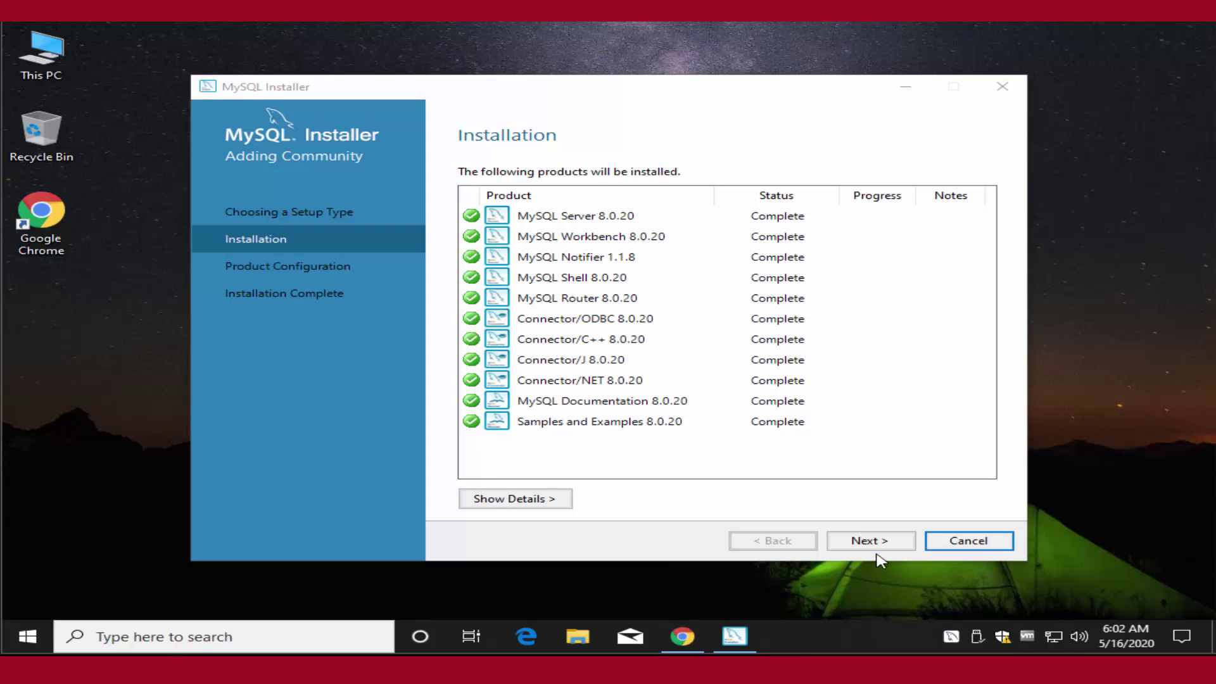
pyautogui.click(880, 546)
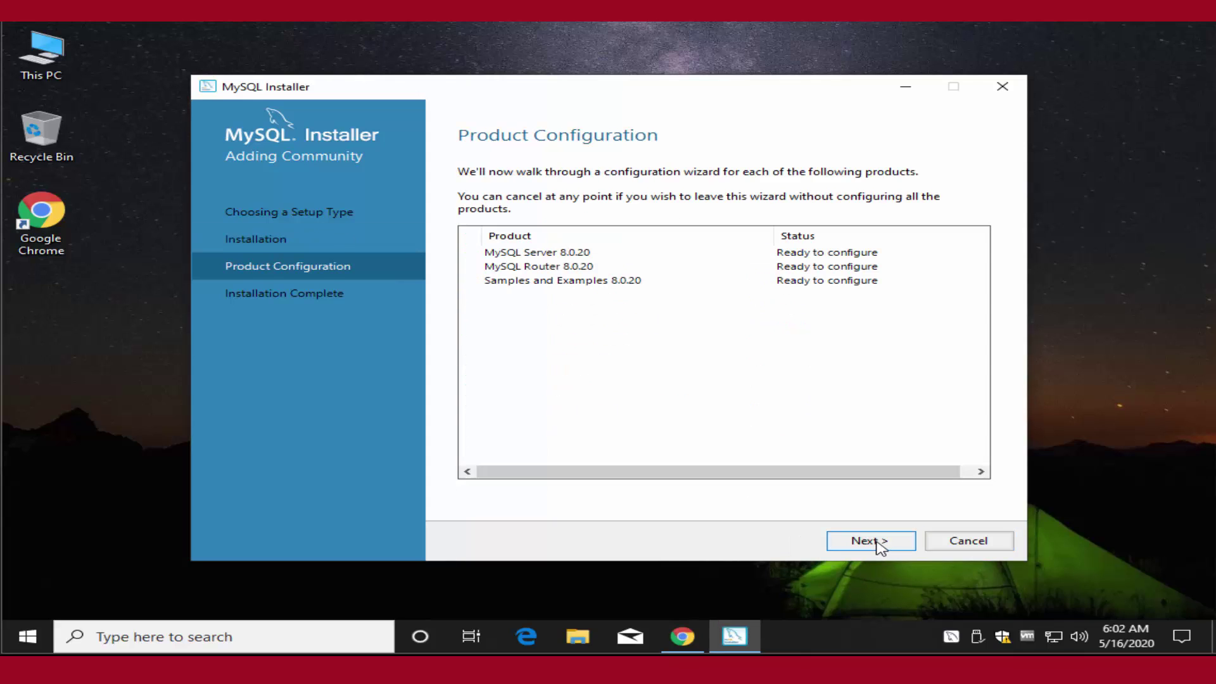
# Accept default High Availability, Development Computer type, port 3306 networking and default authentication.
pyautogui.click(879, 546)
pyautogui.click(879, 546)
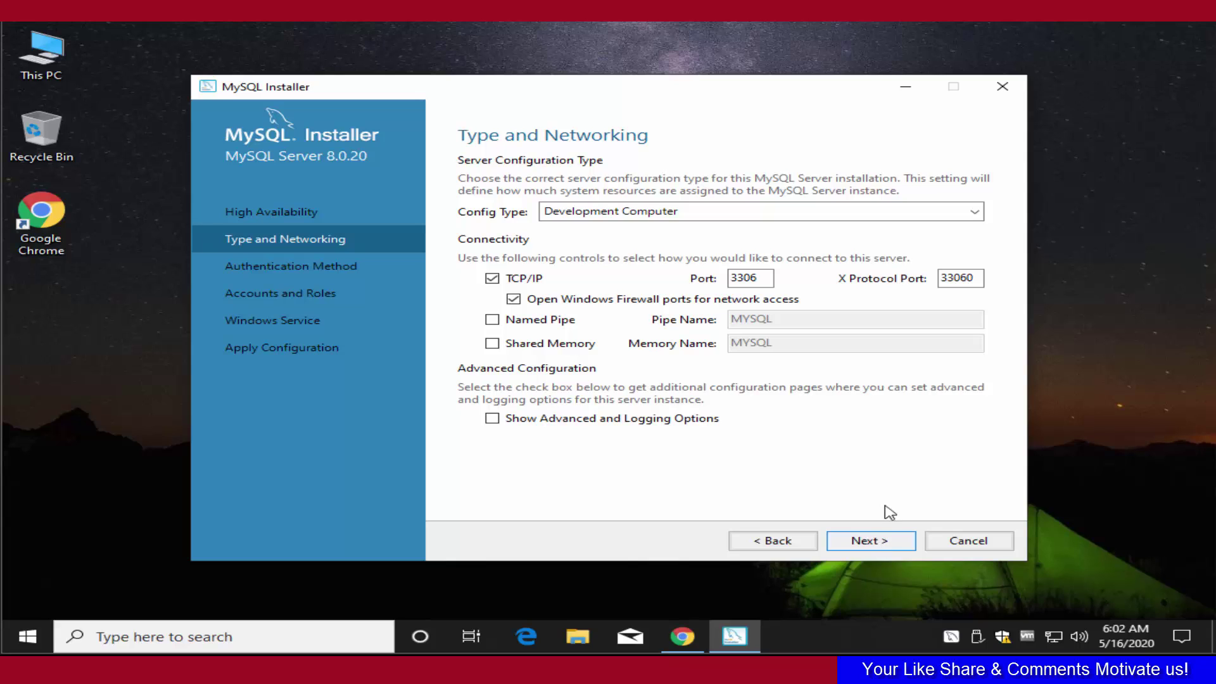
pyautogui.click(947, 212)
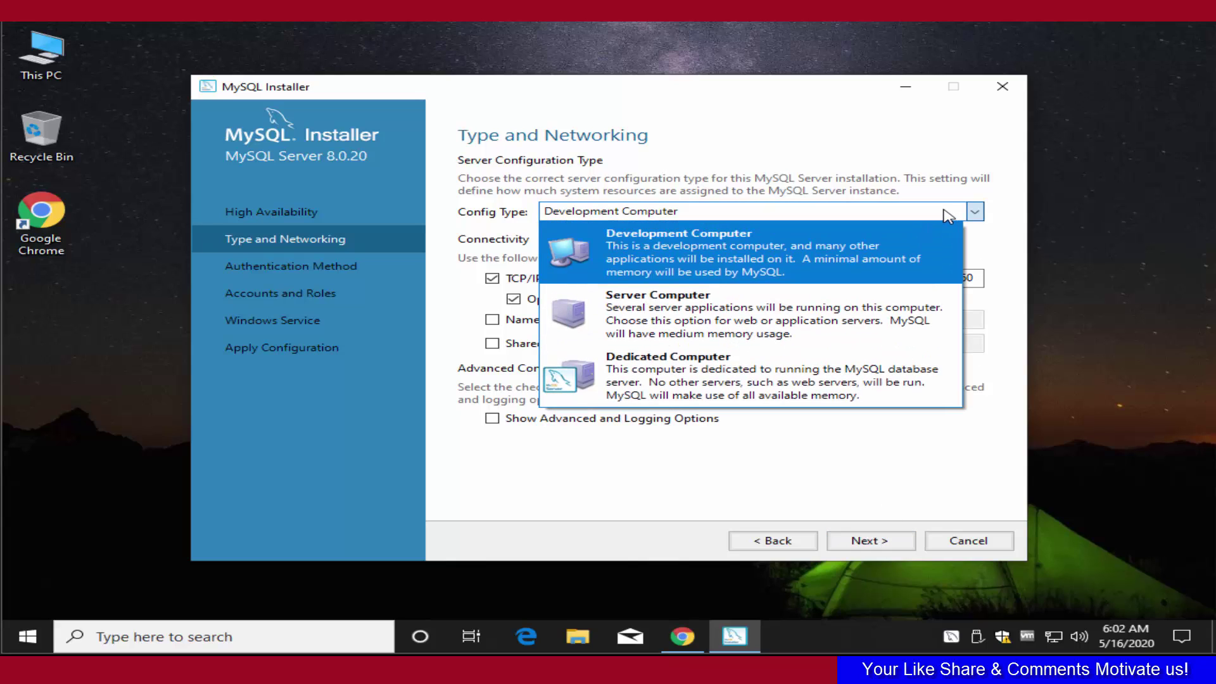
pyautogui.click(947, 213)
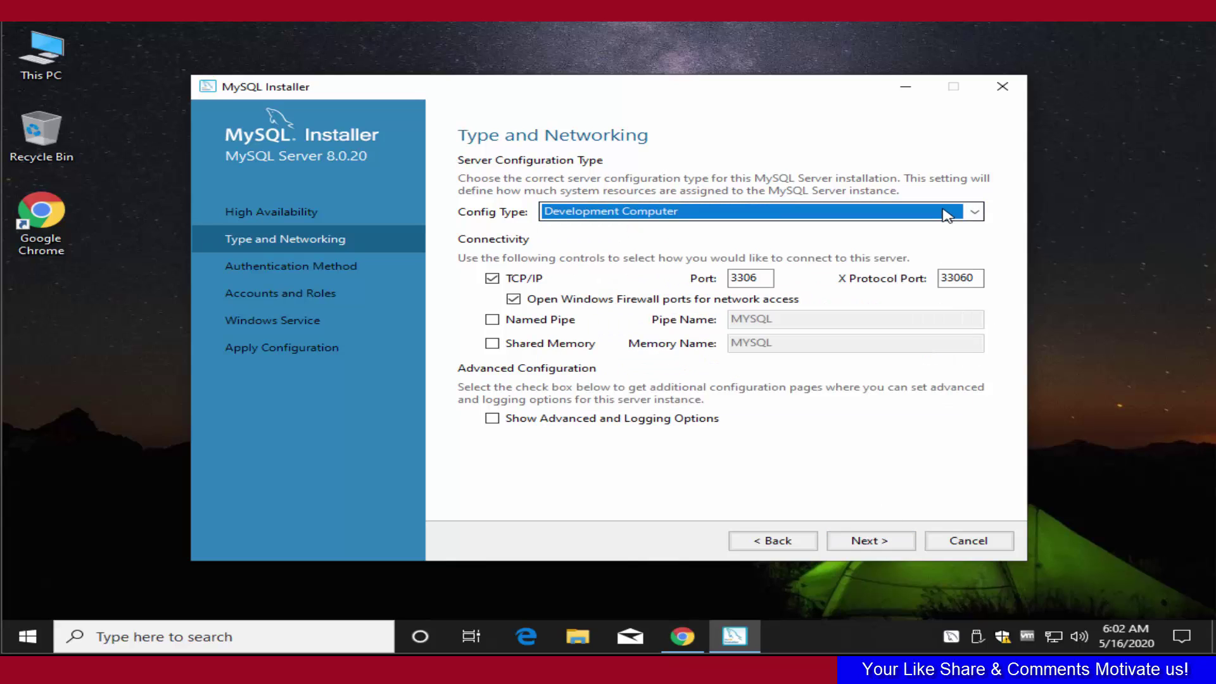
pyautogui.click(880, 541)
pyautogui.click(872, 542)
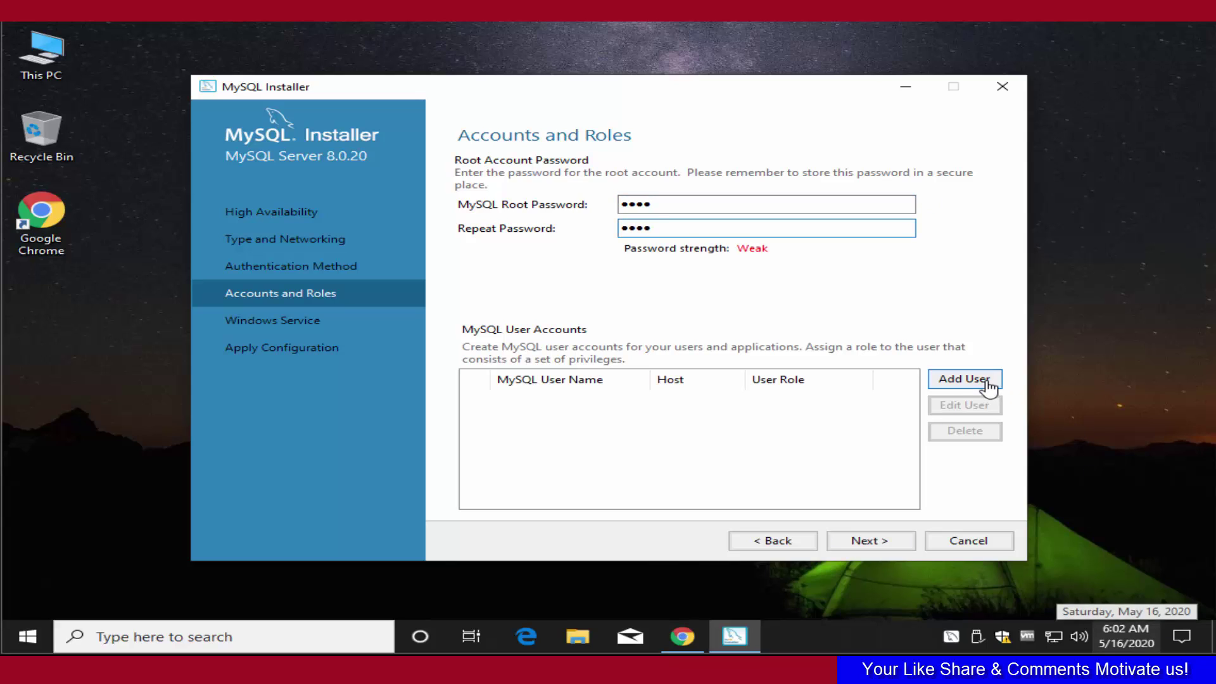
# Add DB Admin user 'test' on localhost with a confirmed password, then continue to Windows Service.
pyautogui.click(964, 379)
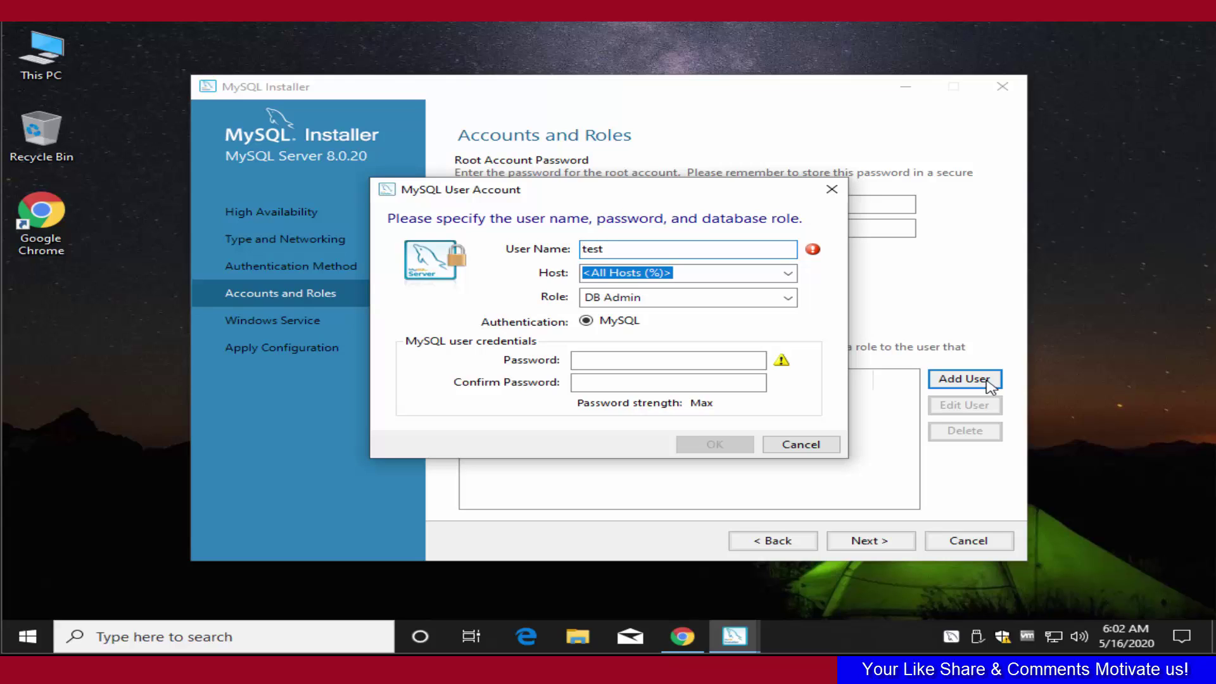
pyautogui.click(787, 275)
pyautogui.click(640, 298)
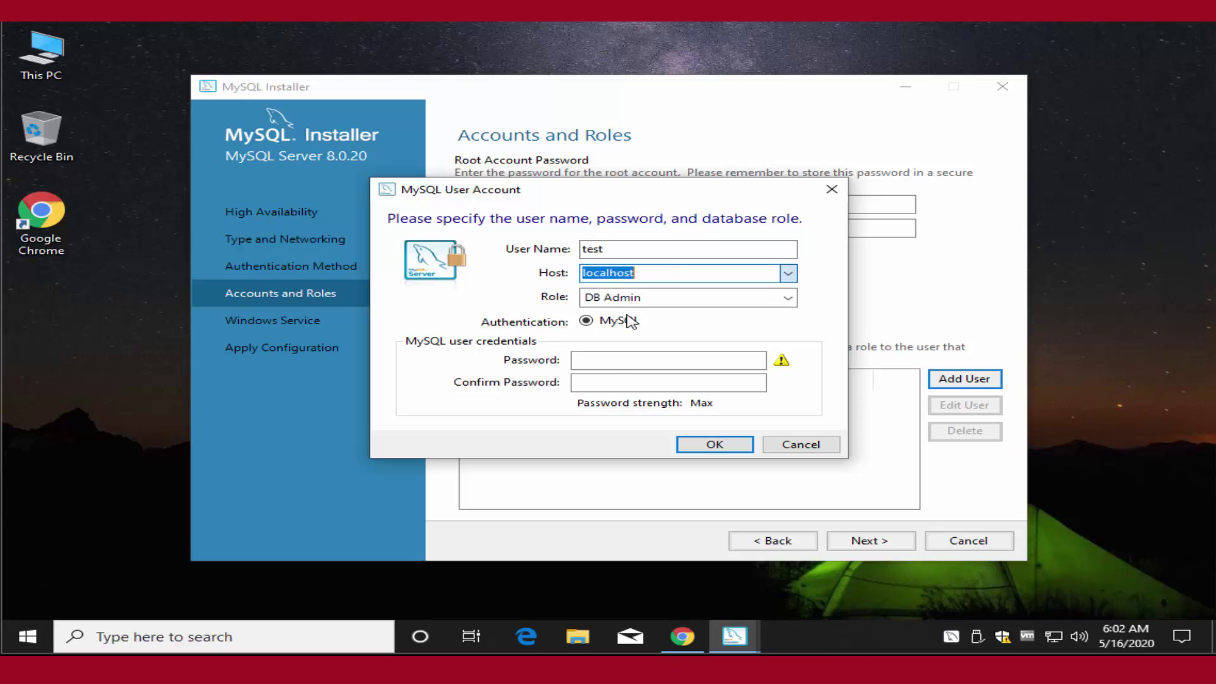
pyautogui.click(601, 359)
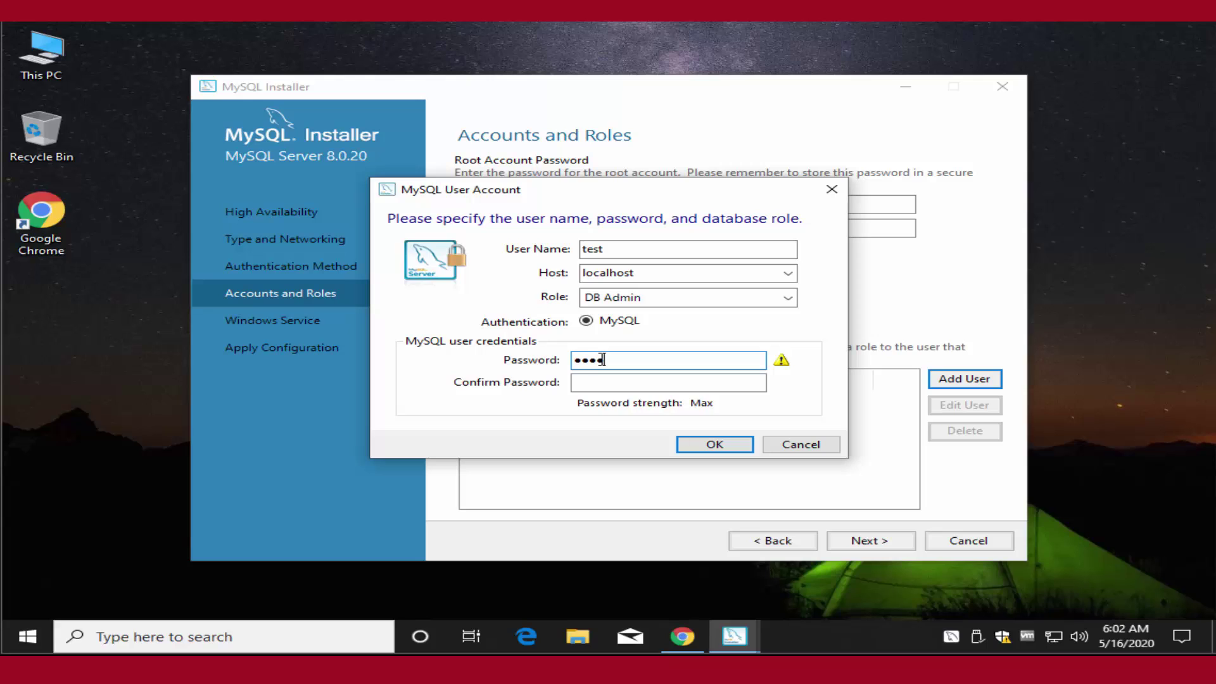
pyautogui.press('Tab')
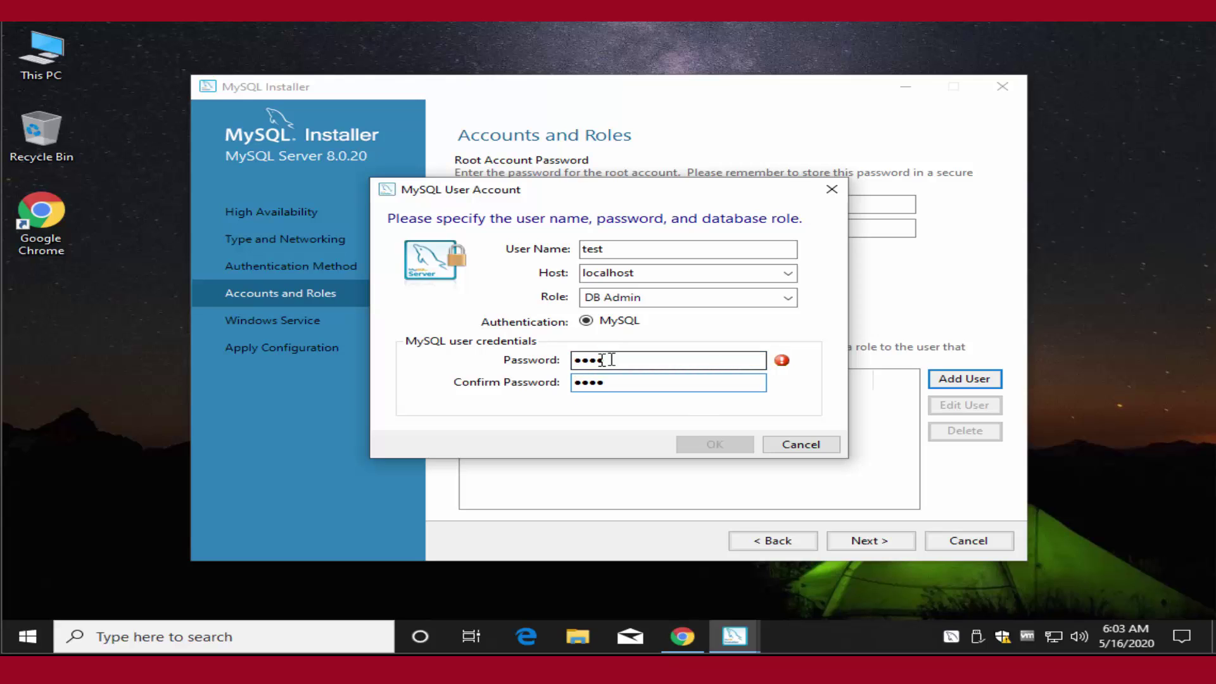
pyautogui.click(693, 446)
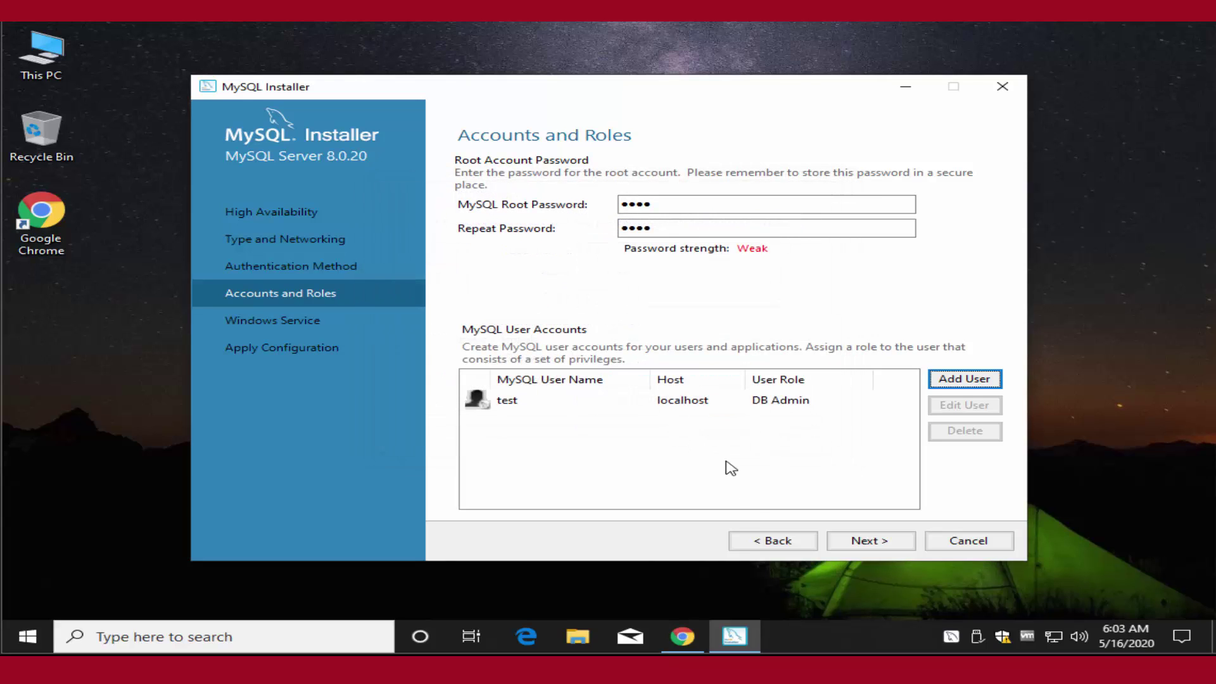
pyautogui.click(856, 538)
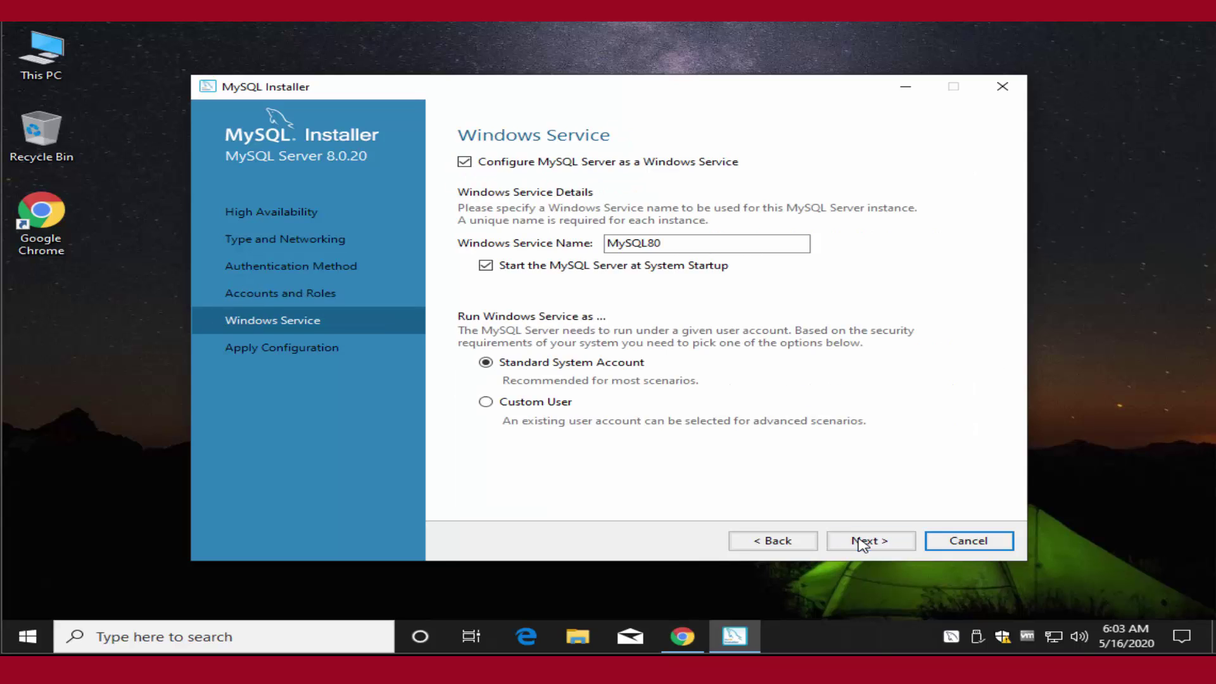
# Apply the MySQL Server 8.0.20 configuration and skip MySQL Router setup.
pyautogui.click(863, 542)
pyautogui.click(862, 542)
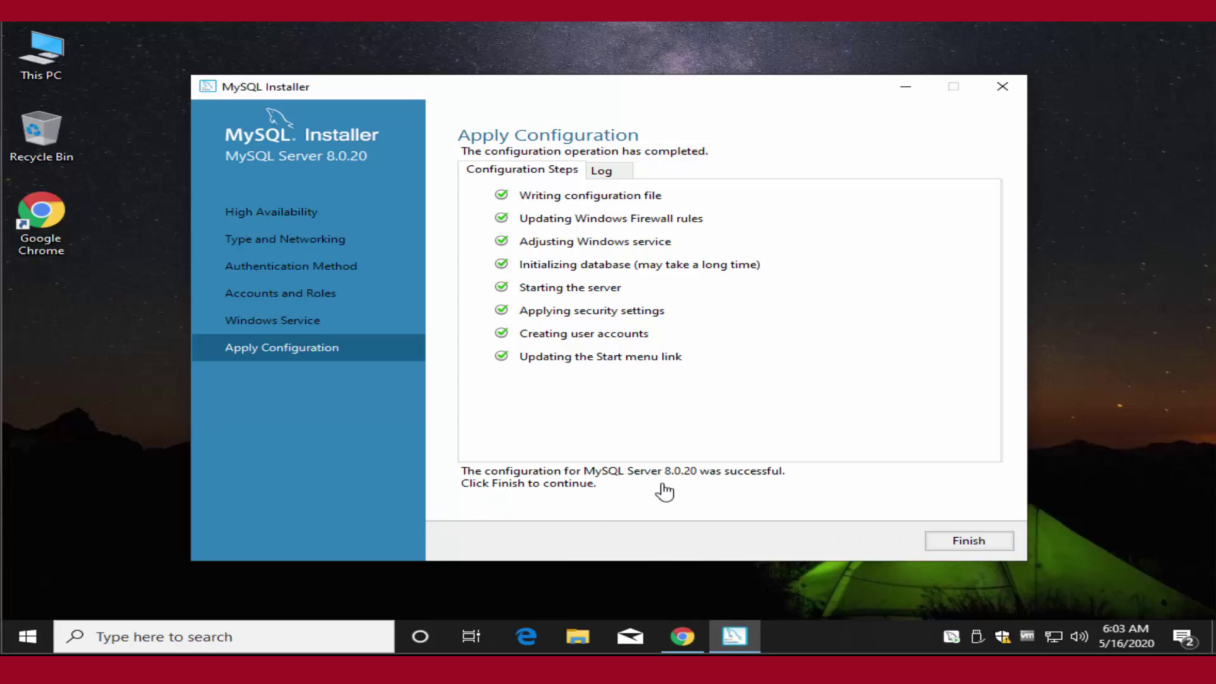
pyautogui.click(979, 545)
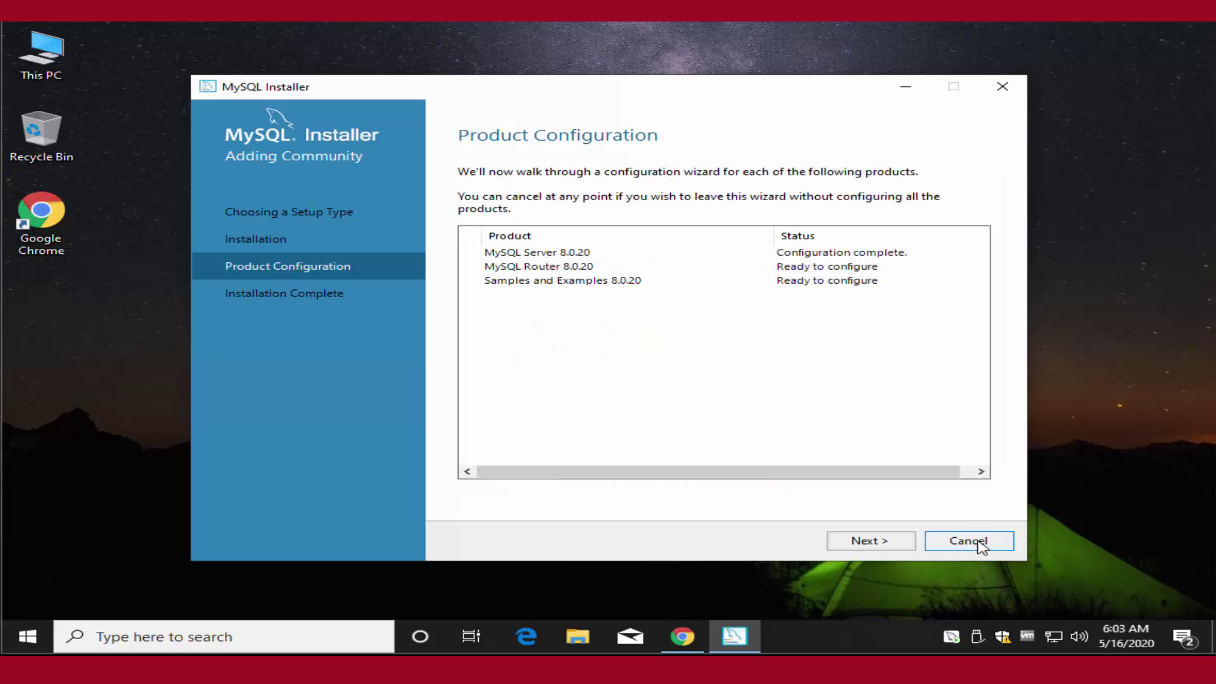
pyautogui.click(879, 545)
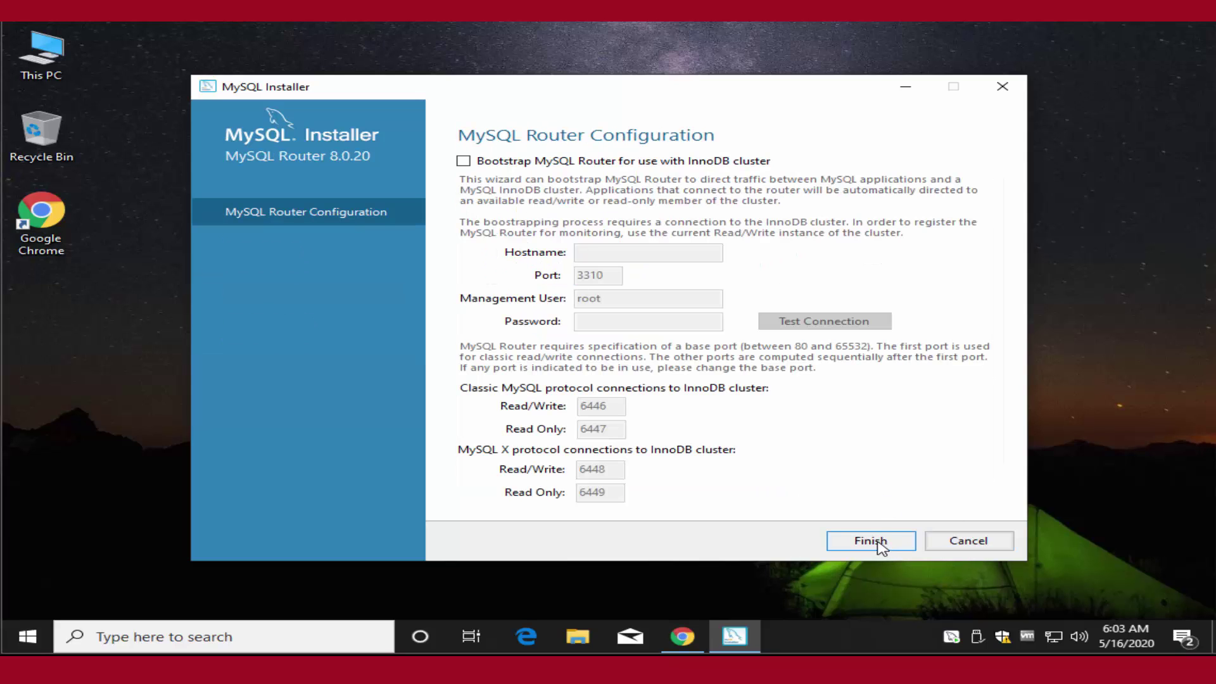
pyautogui.click(879, 543)
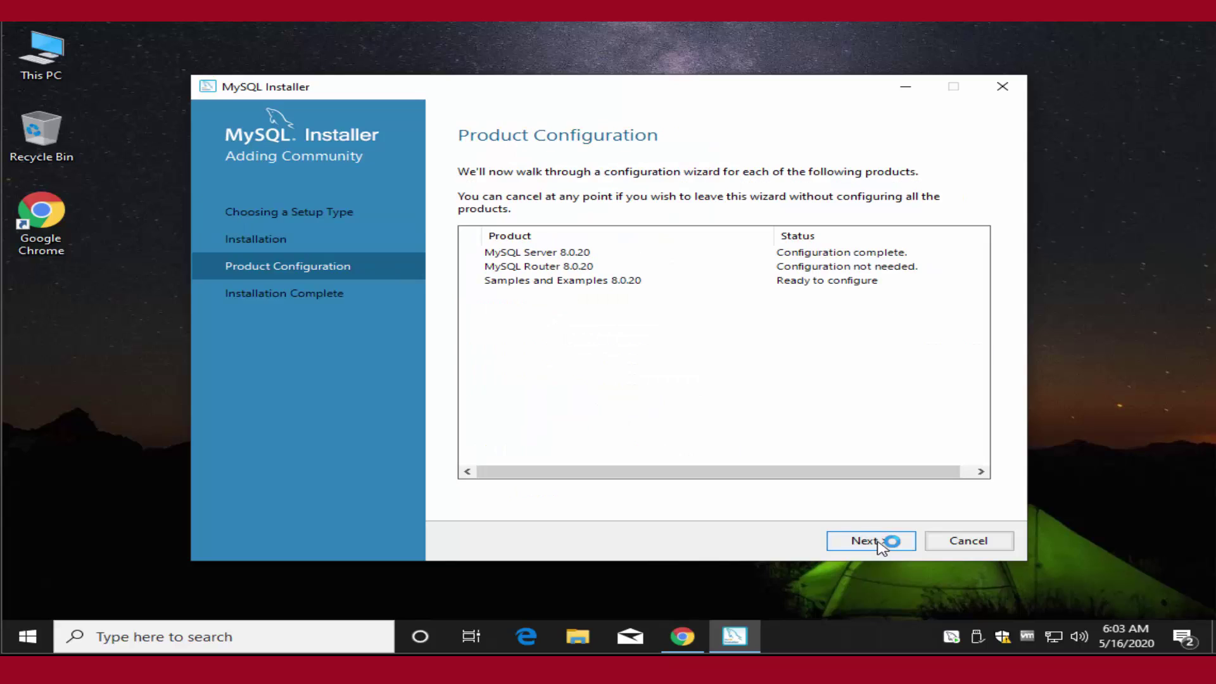
# Check the root connection for Samples and Examples using the root password.
pyautogui.click(879, 542)
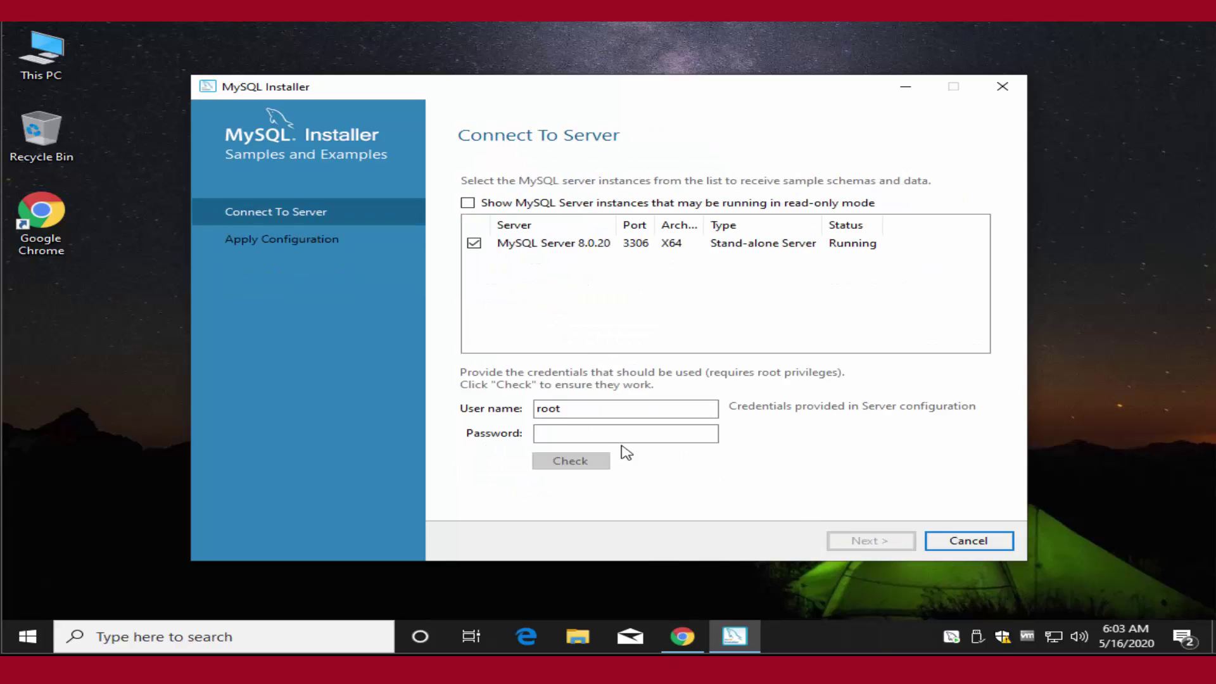
pyautogui.click(603, 437)
pyautogui.write('ro')
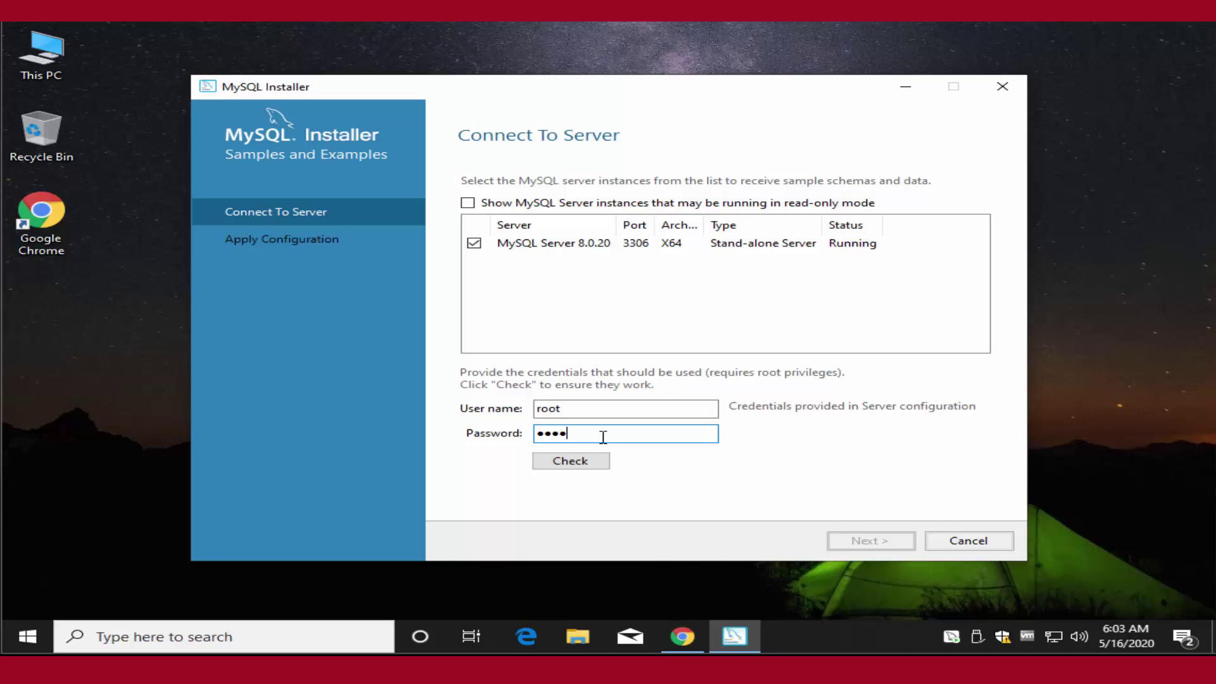
pyautogui.click(583, 462)
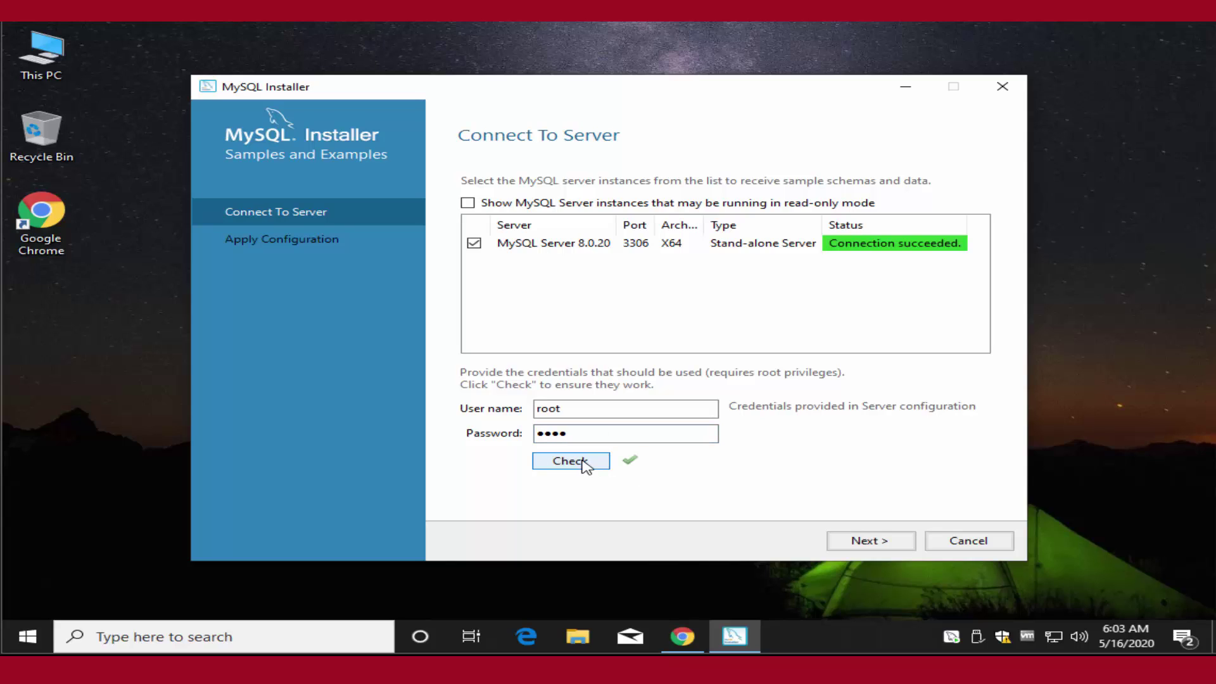
# Execute the Samples and Examples 8.0.20 configuration and finish it.
pyautogui.click(859, 539)
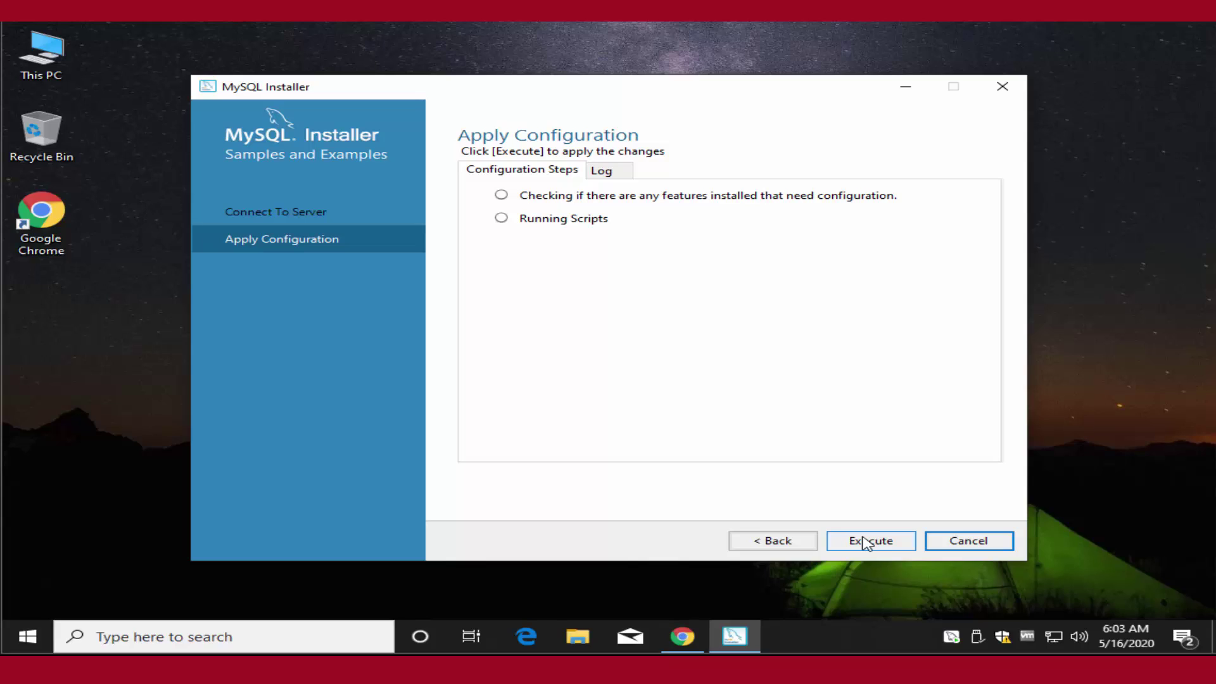
pyautogui.click(867, 542)
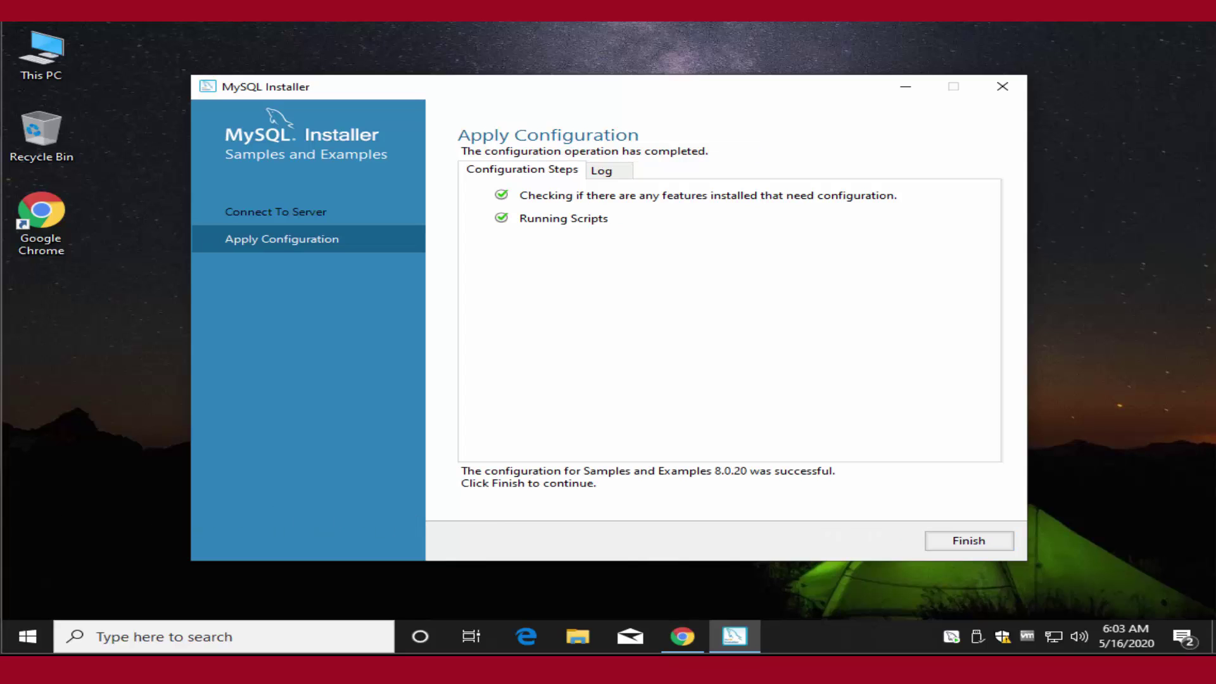
pyautogui.click(943, 543)
# Finish the installation from the summary screen, which launches MySQL Shell 8.0.20.
pyautogui.click(866, 548)
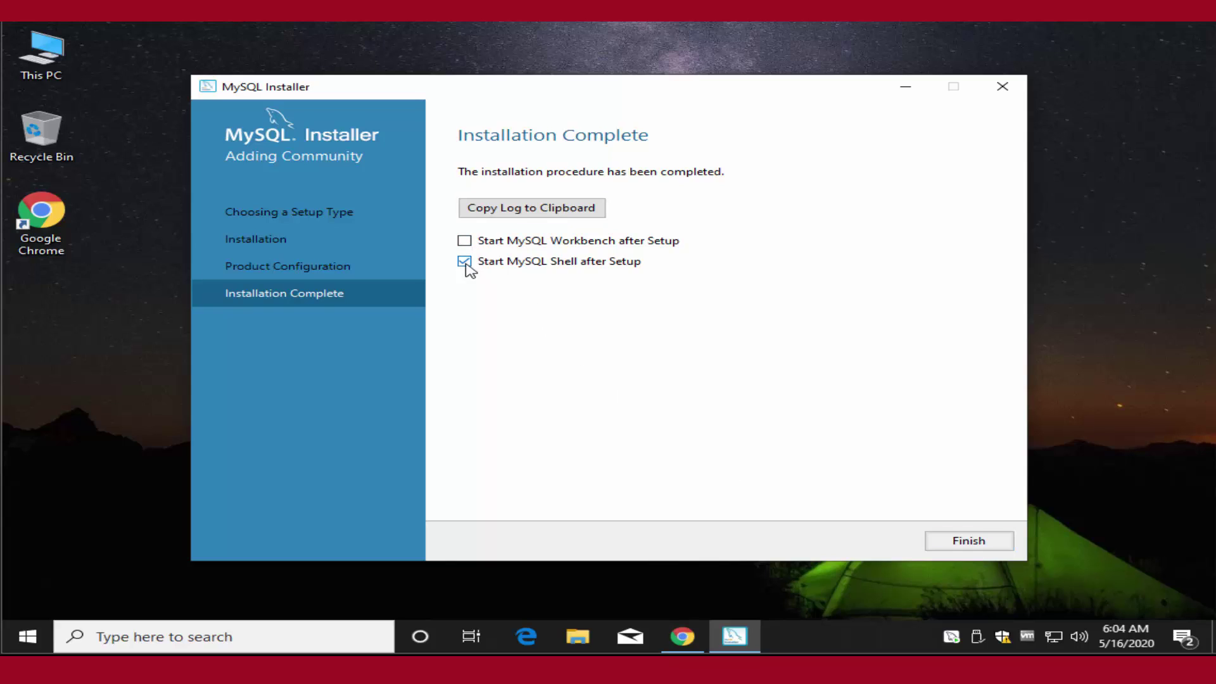
pyautogui.click(966, 540)
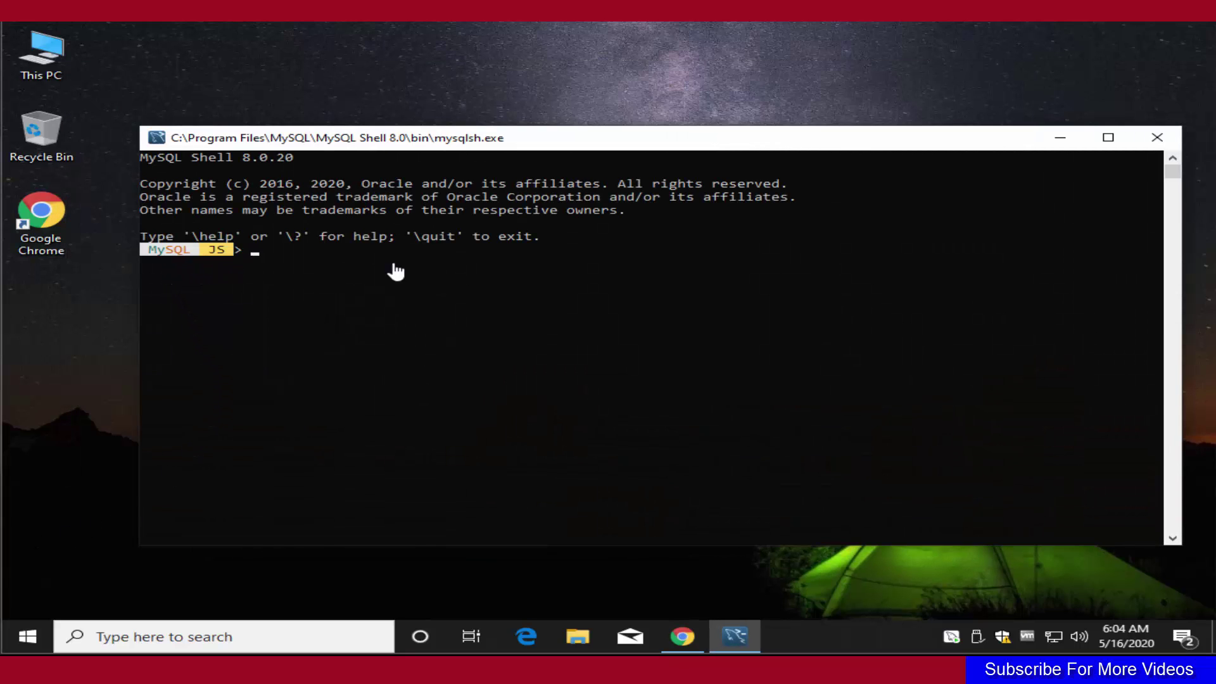
# Close MySQL Shell and launch MySQL 8.0 Command Line Client from the Start menu MySQL folder.
pyautogui.click(1157, 141)
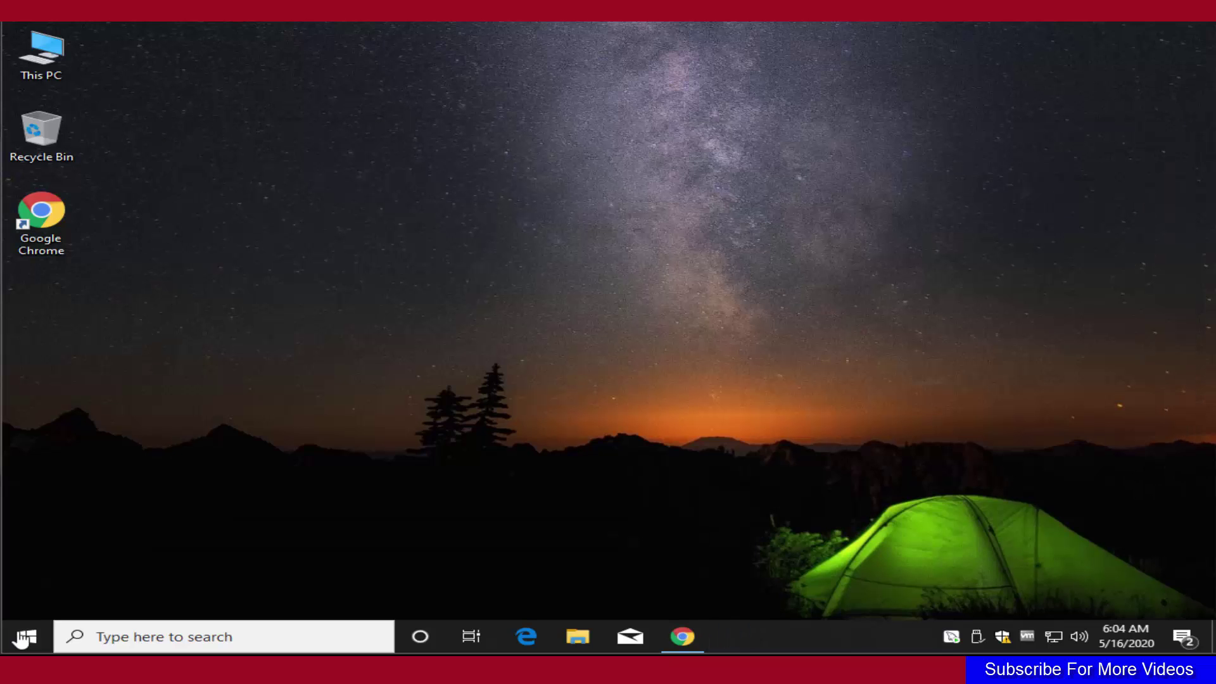
pyautogui.click(22, 641)
pyautogui.scroll(-8, 217, 481)
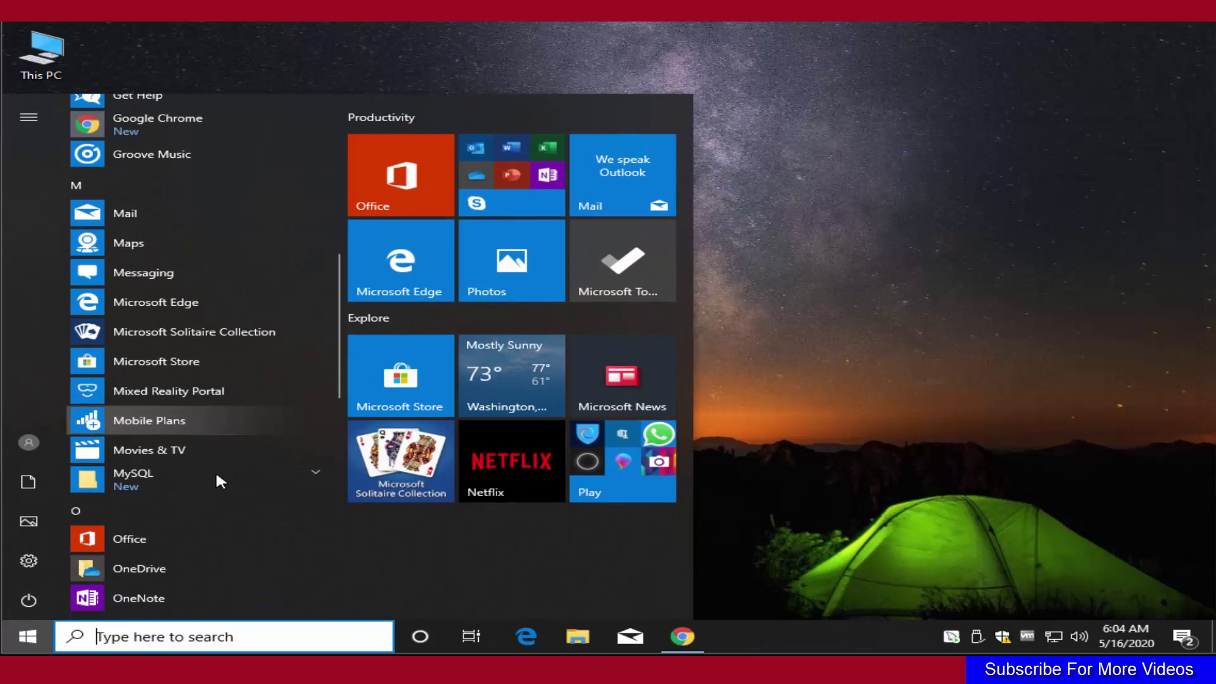
pyautogui.click(298, 480)
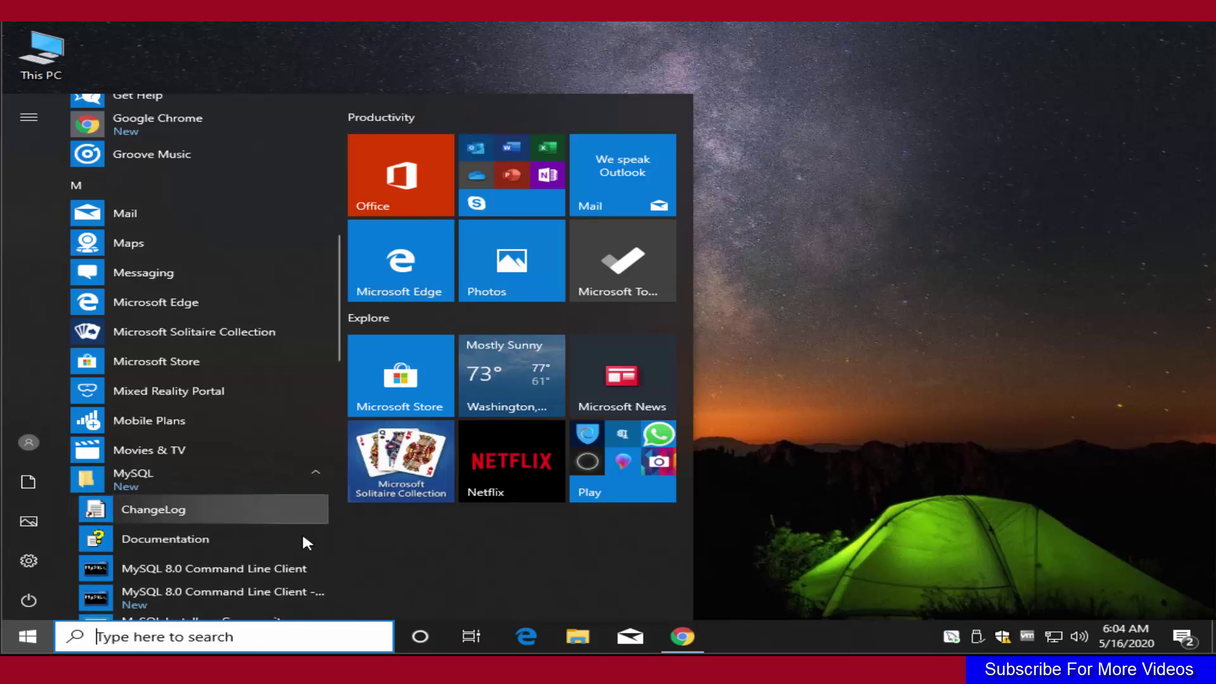
pyautogui.scroll(-3, 292, 538)
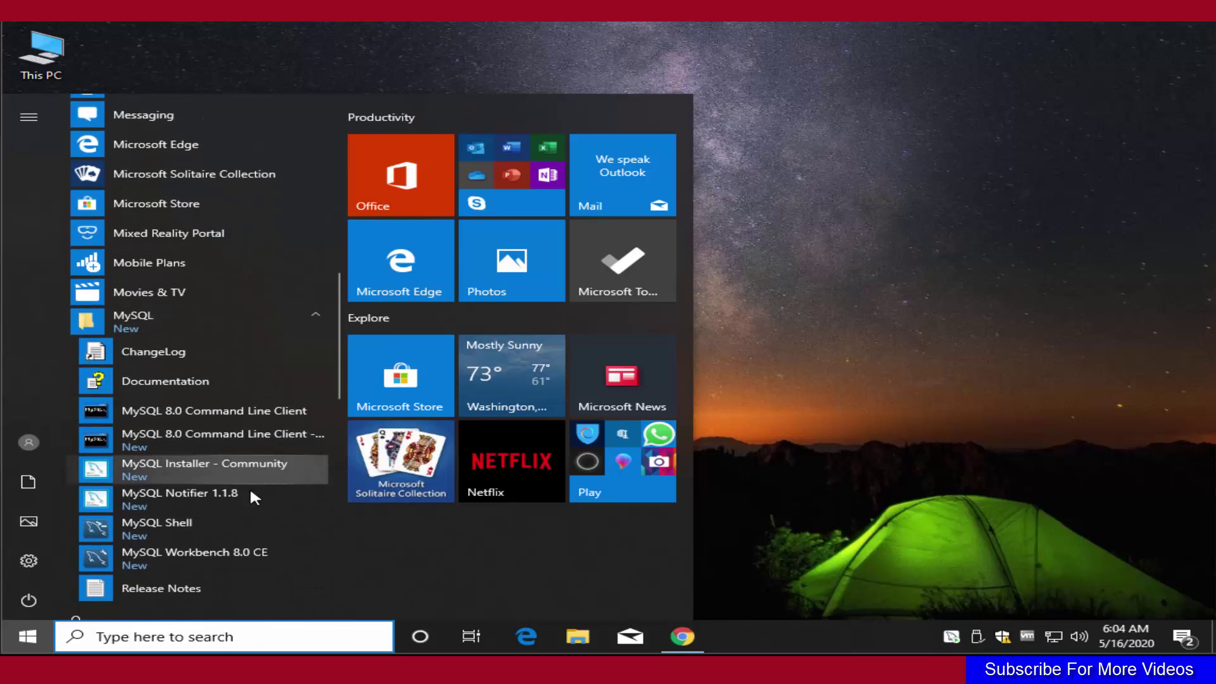
pyautogui.click(223, 415)
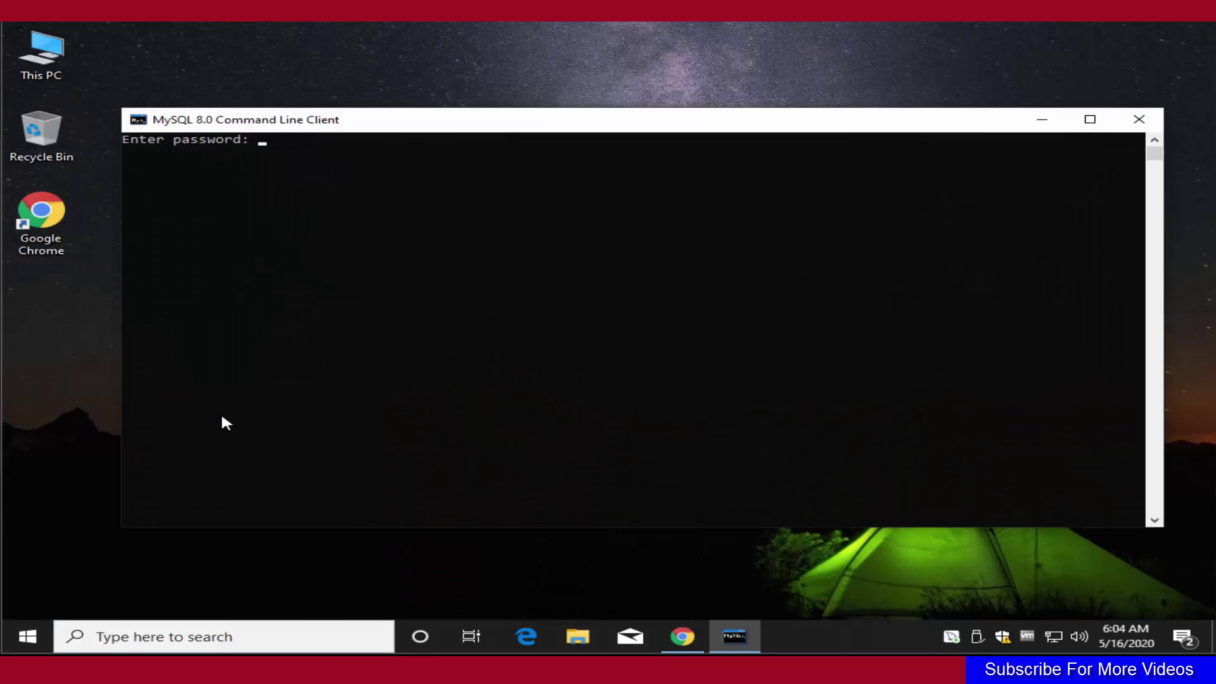
# Log in with the root password to reach the mysql> prompt.
pyautogui.write('root')
pyautogui.press('Return')
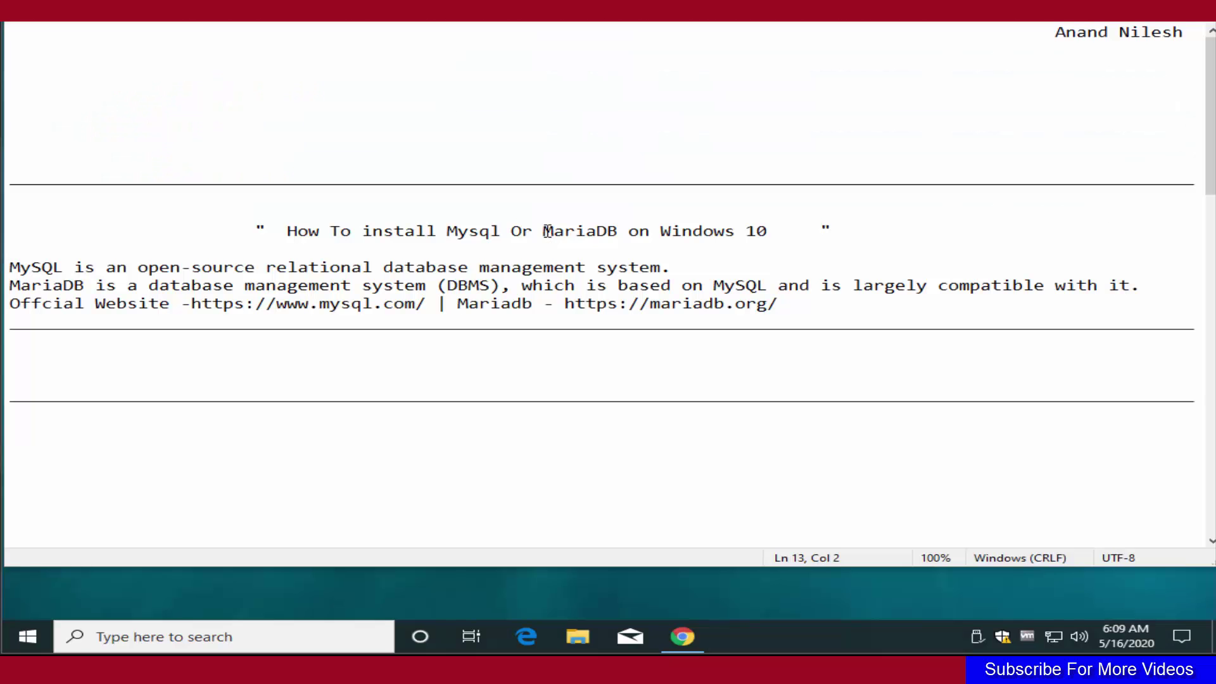
pyautogui.moveTo(543, 231); pyautogui.dragTo(617, 239)
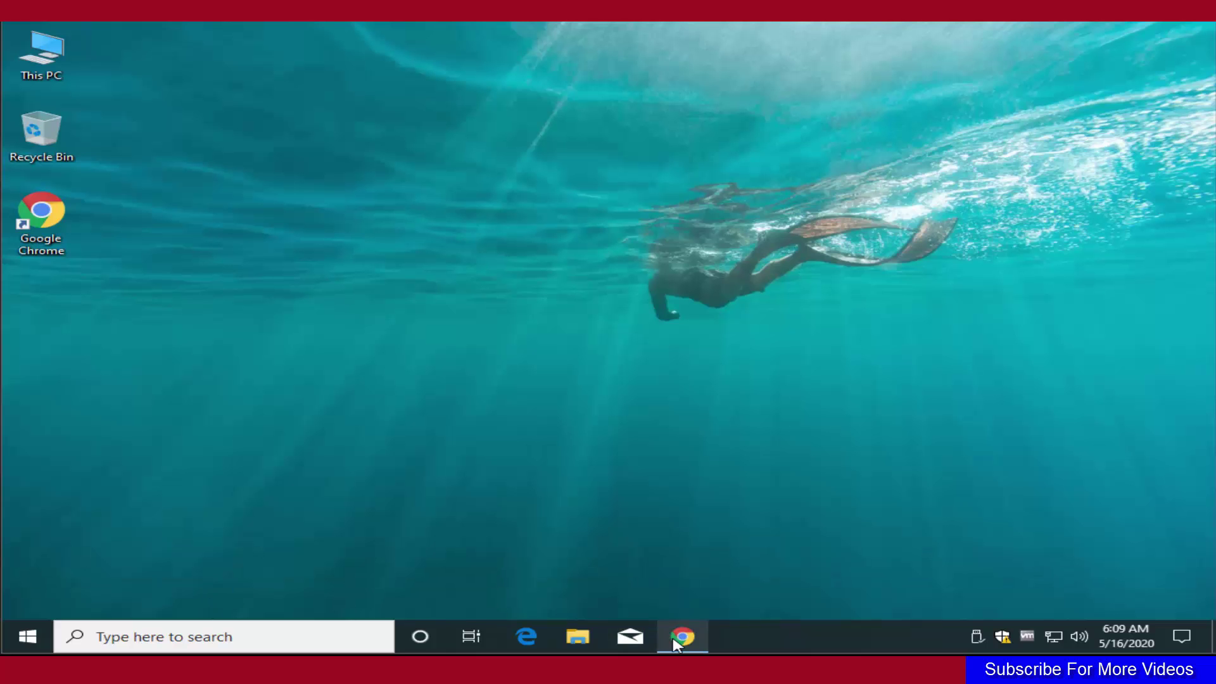
# Search Google in a new Chrome window for 'mariadb windows 10' and open the 'Downloads - MariaDB' result.
pyautogui.click(682, 636)
pyautogui.click(380, 366)
pyautogui.write('MariaDB')
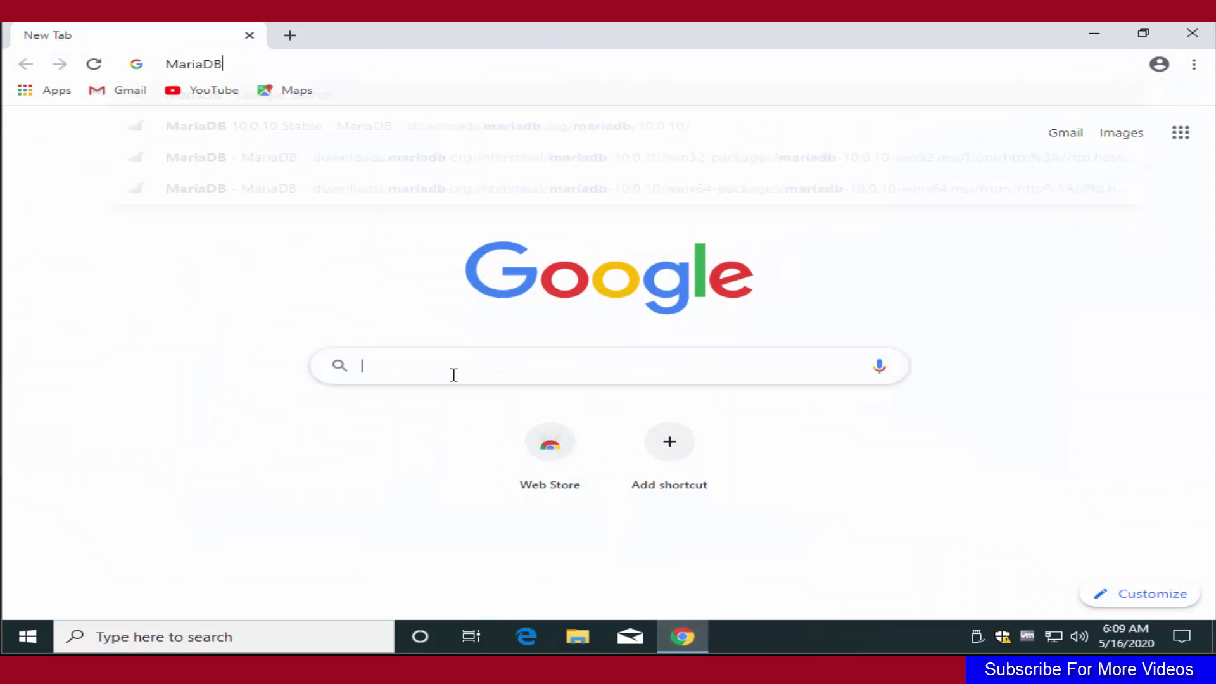
pyautogui.write('w')
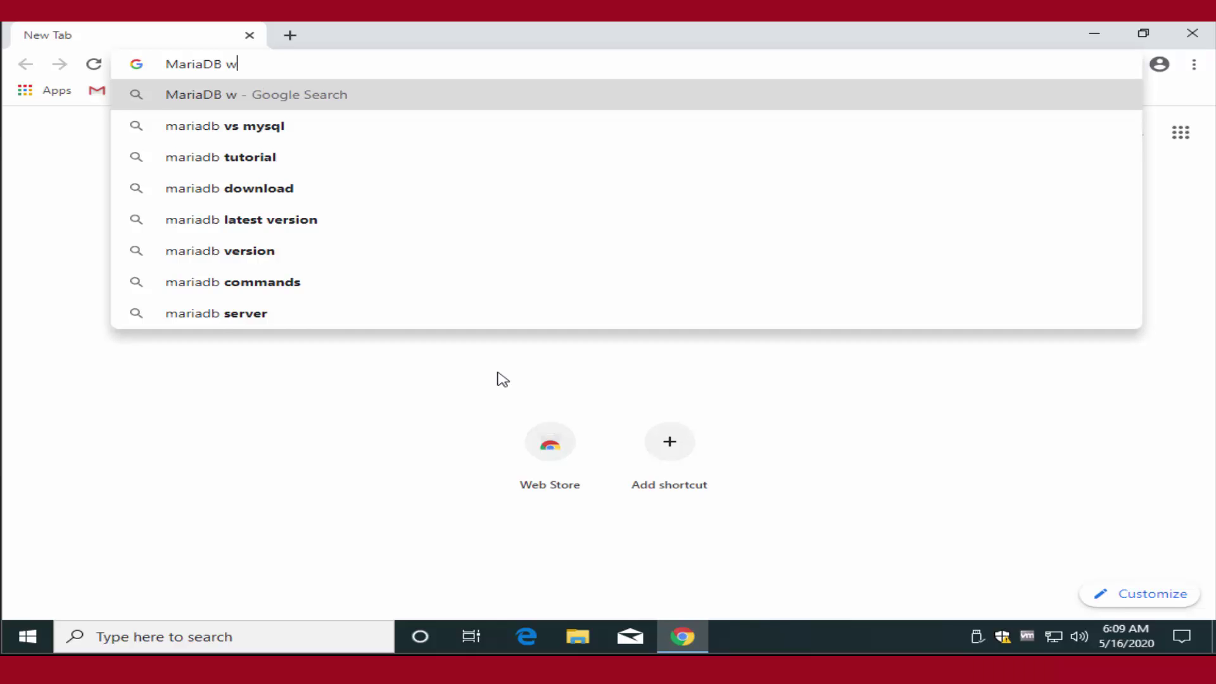
pyautogui.write('indows 10')
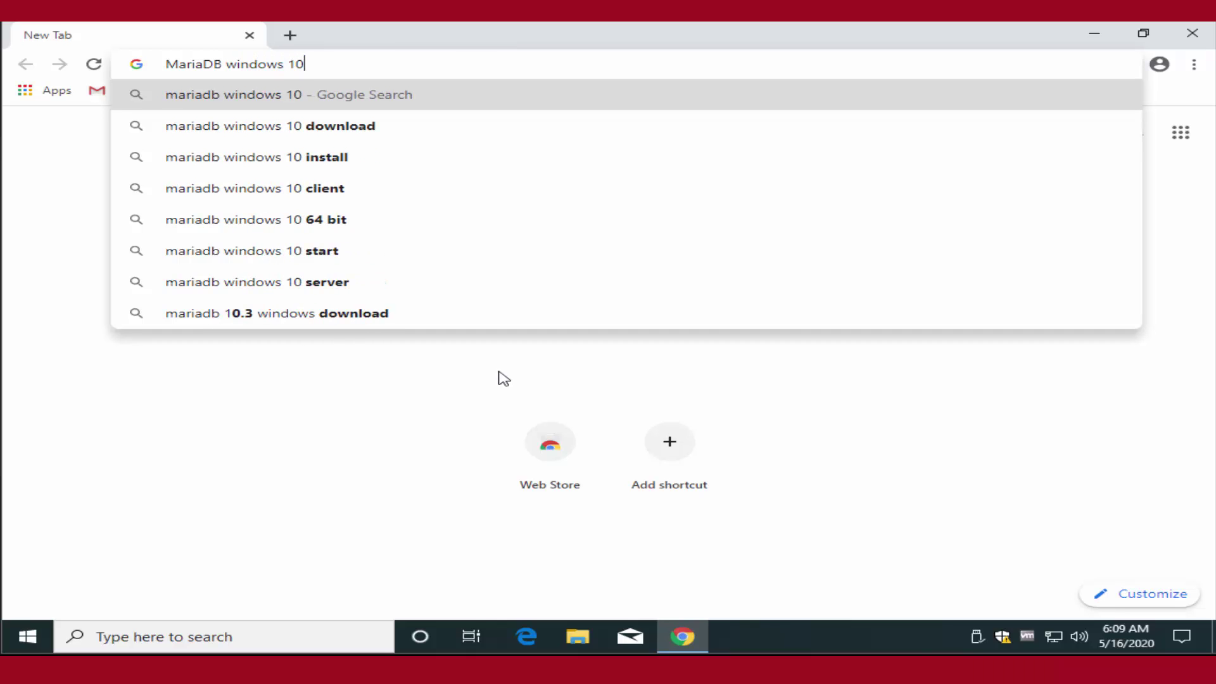
pyautogui.press('Return')
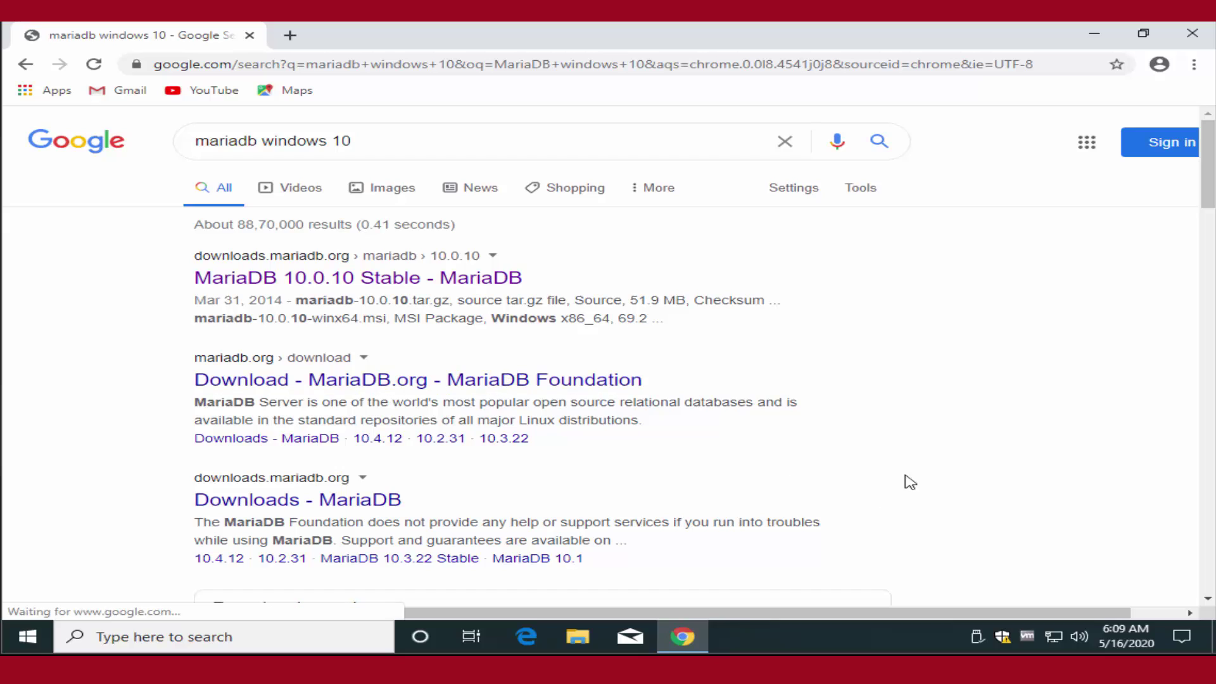
pyautogui.scroll(-1, 912, 470)
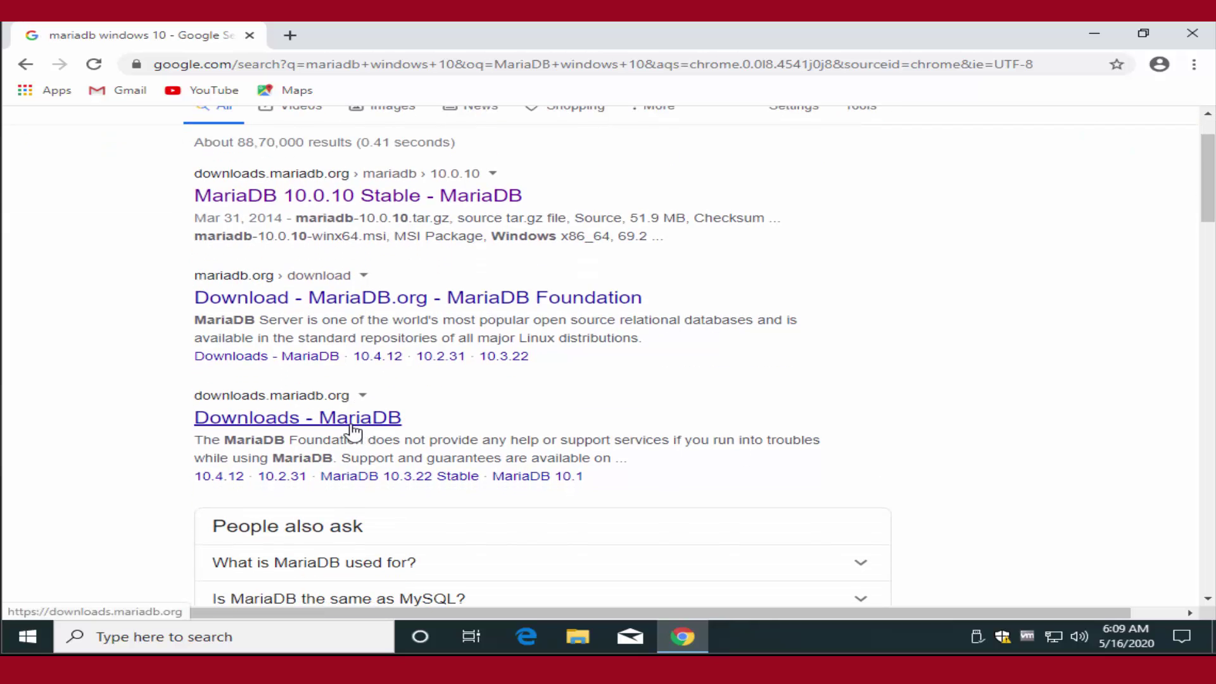
pyautogui.click(352, 430)
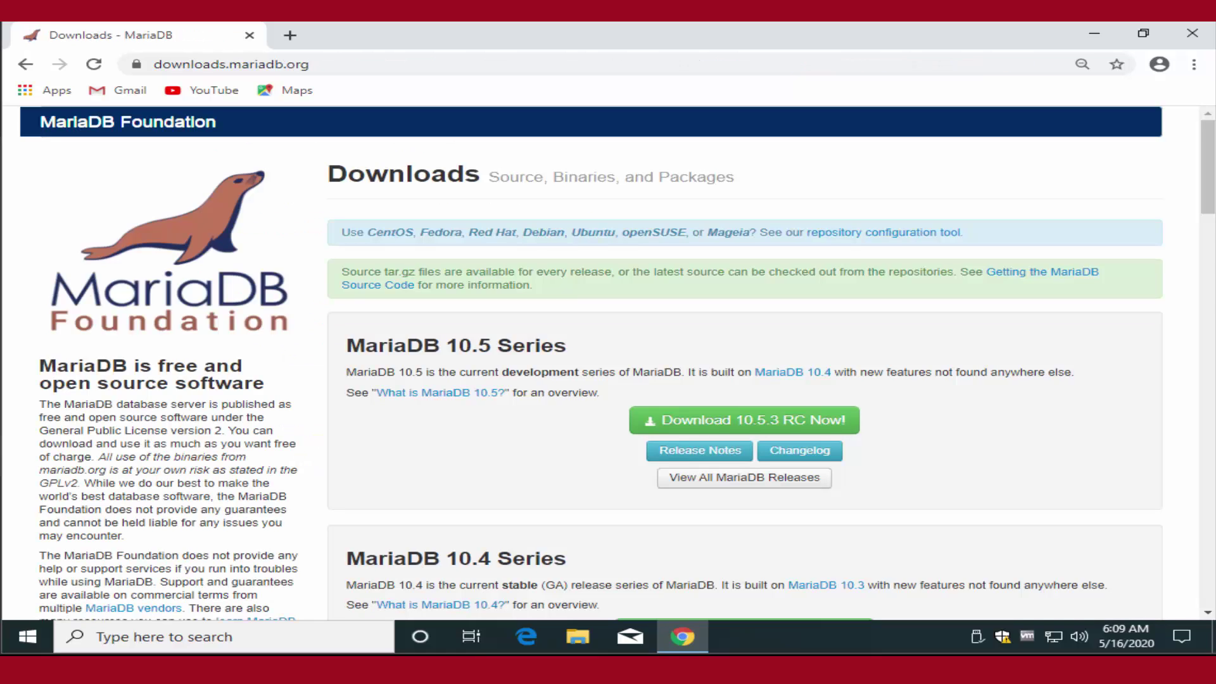
# Go to the 10.5.3 RC download page and download mariadb-10.5.3-winx64.msi.
pyautogui.click(721, 422)
pyautogui.scroll(-3, 741, 429)
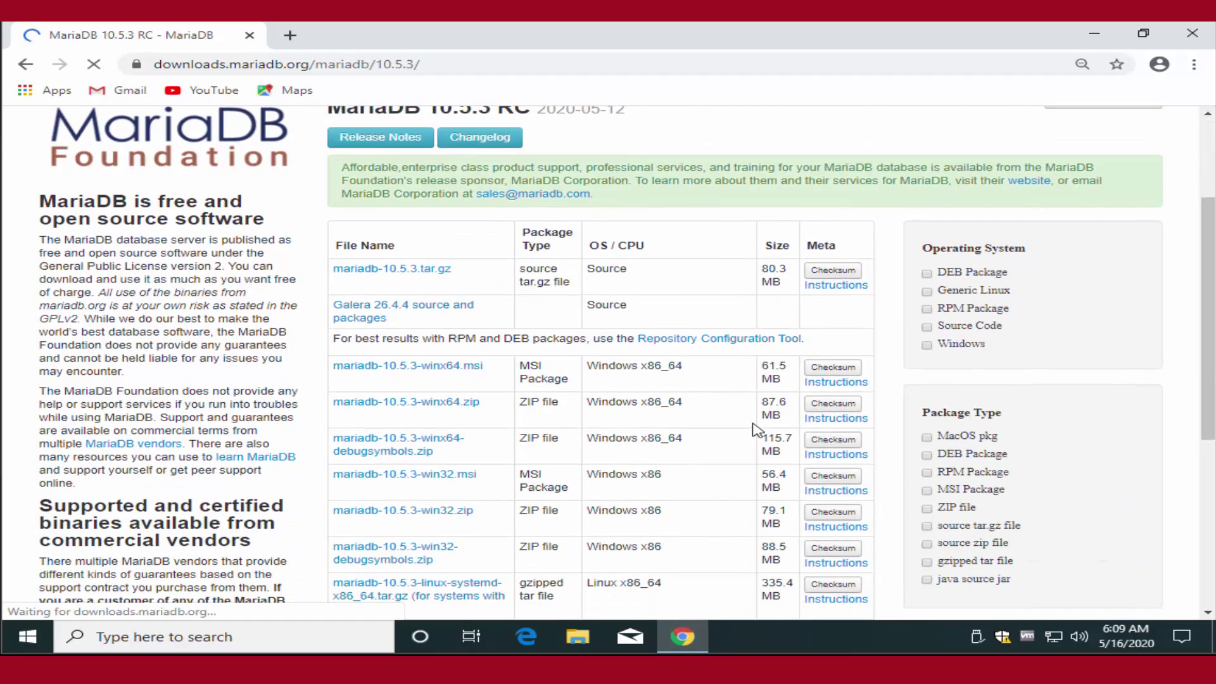
pyautogui.scroll(-1, 755, 429)
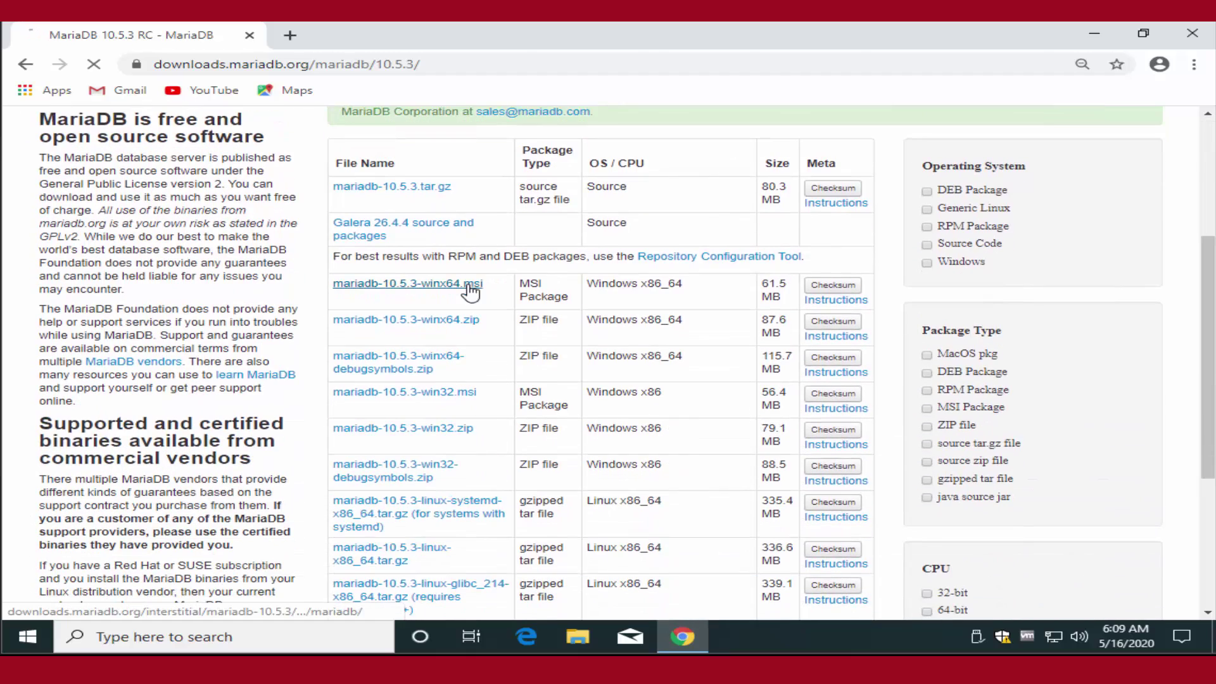
pyautogui.click(469, 289)
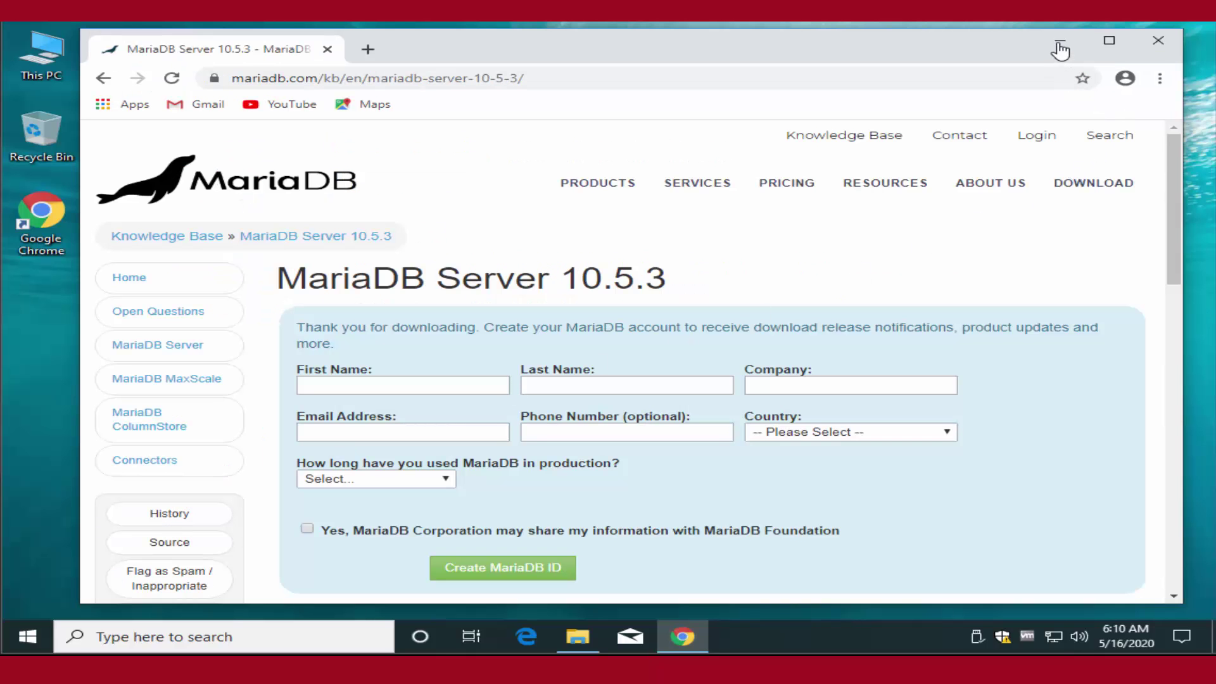
# Launch mariadb-10.5.3-winx64 from Downloads, accept the licence, and keep the default features.
pyautogui.click(1062, 41)
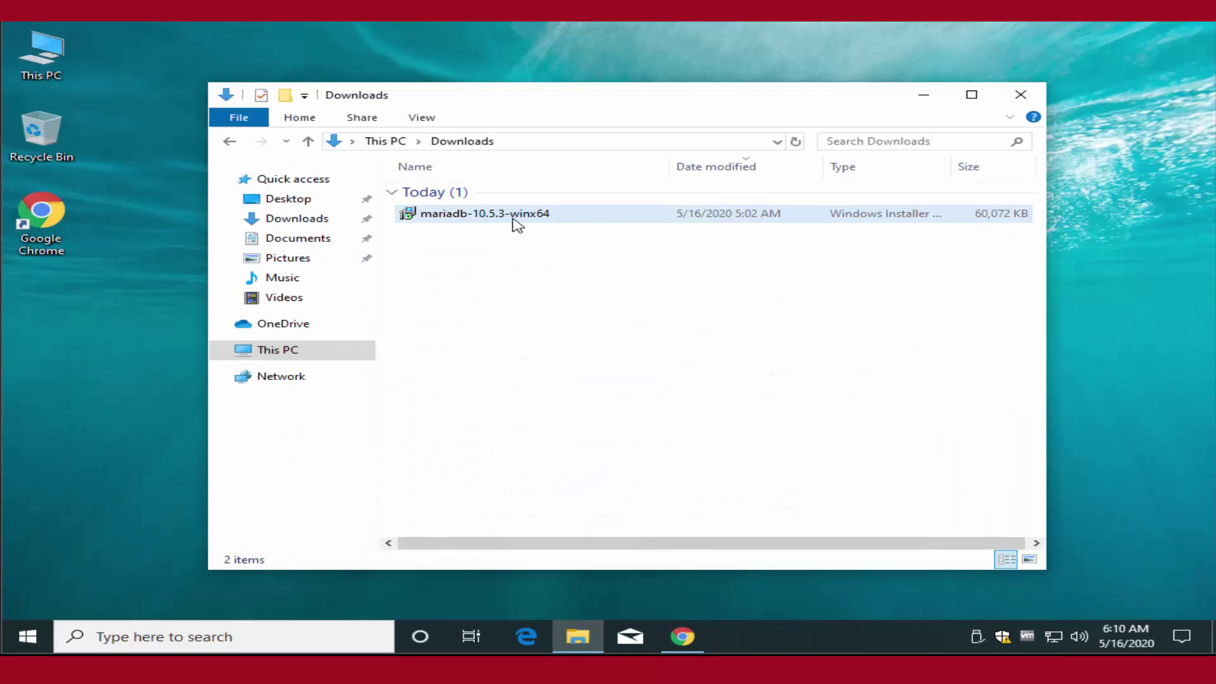
pyautogui.doubleClick(435, 215)
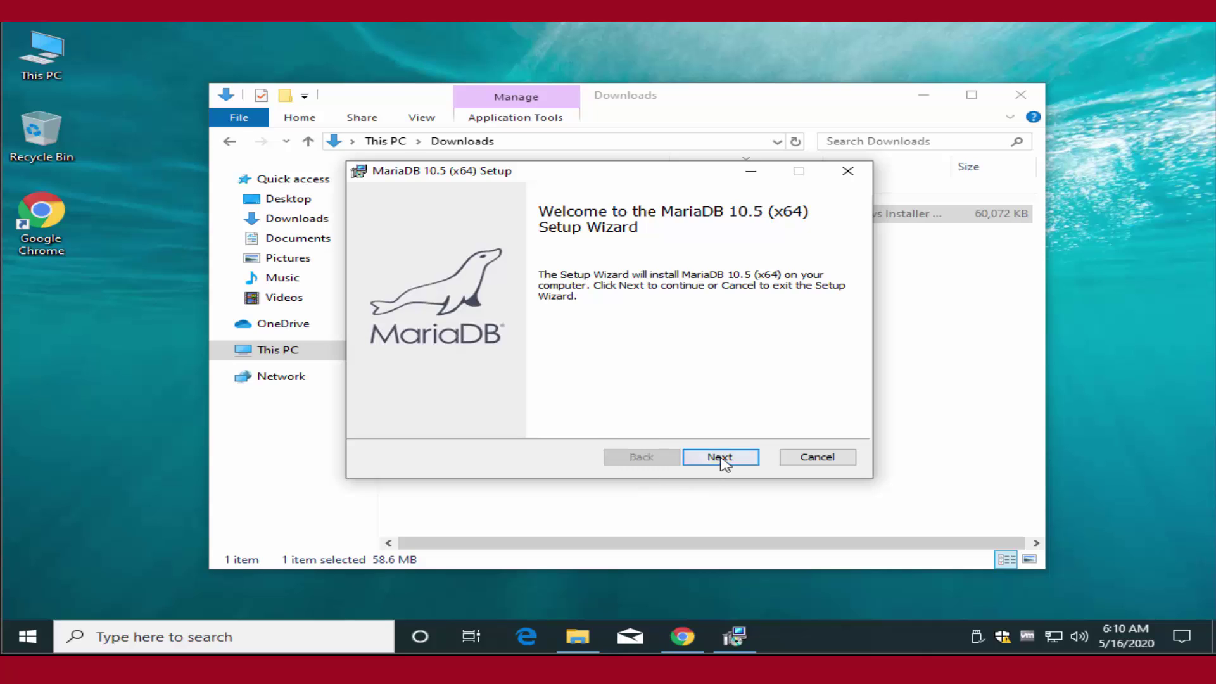
pyautogui.click(720, 457)
pyautogui.click(480, 419)
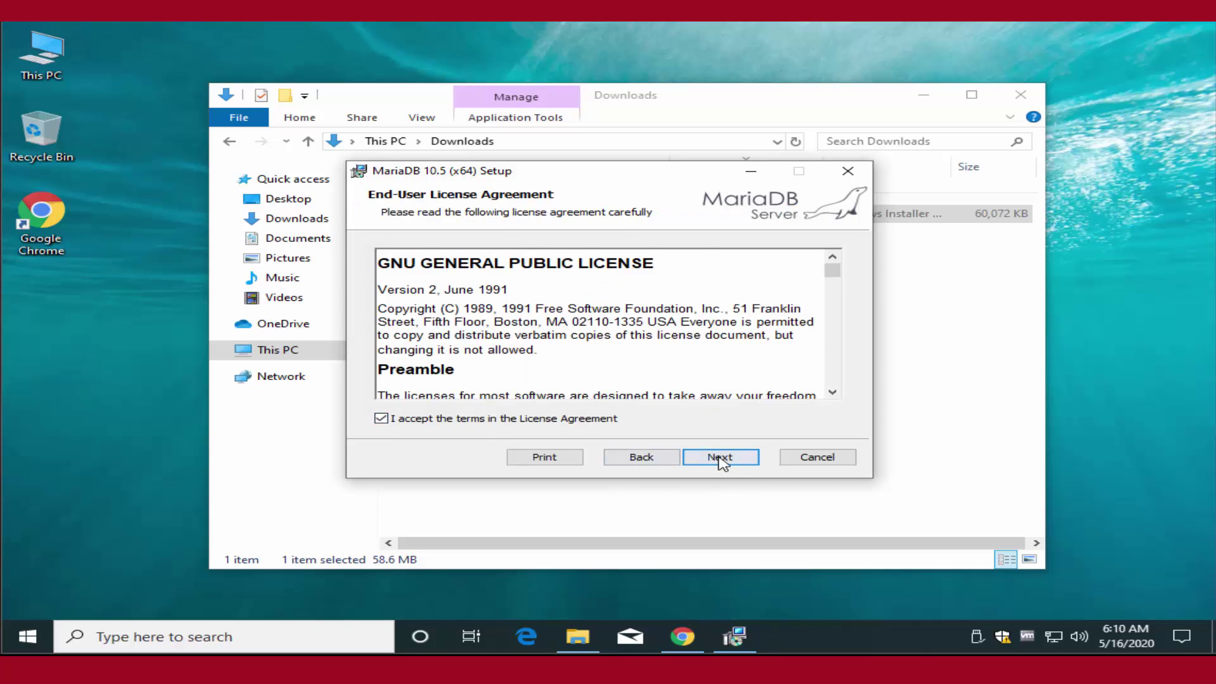
pyautogui.click(721, 457)
pyautogui.click(721, 457)
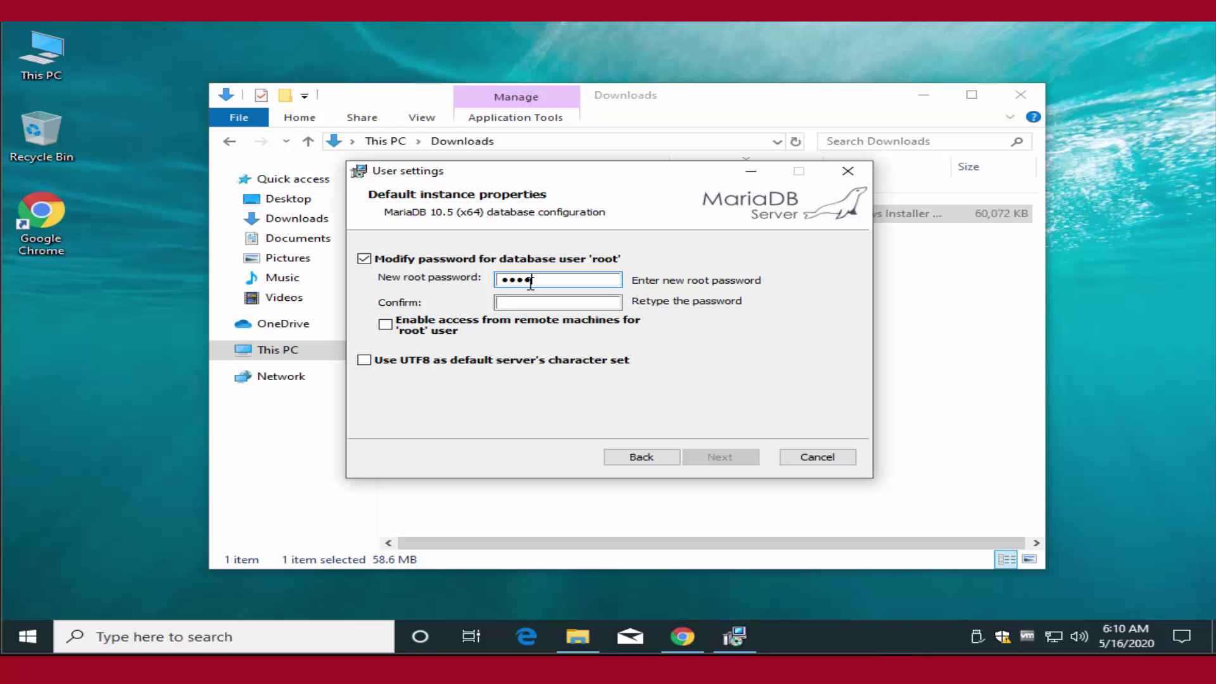
# Confirm the root password and enable root access from remote machines.
pyautogui.press('Tab')
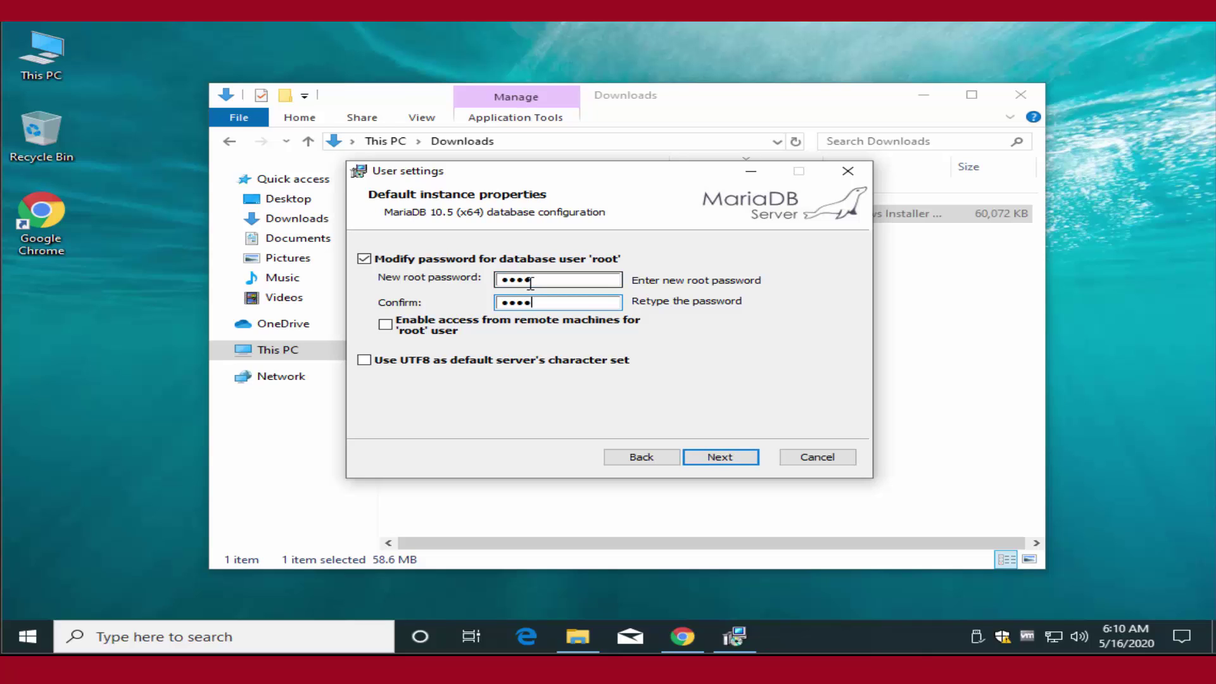
pyautogui.click(387, 325)
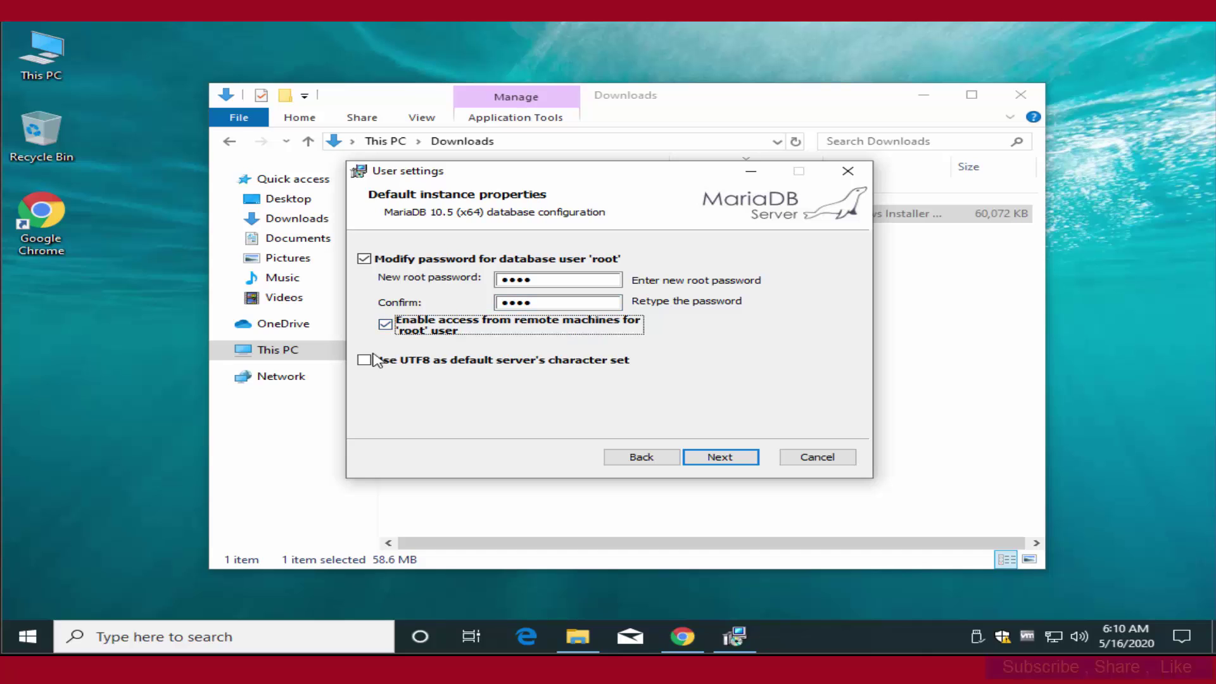
pyautogui.click(364, 361)
pyautogui.click(720, 456)
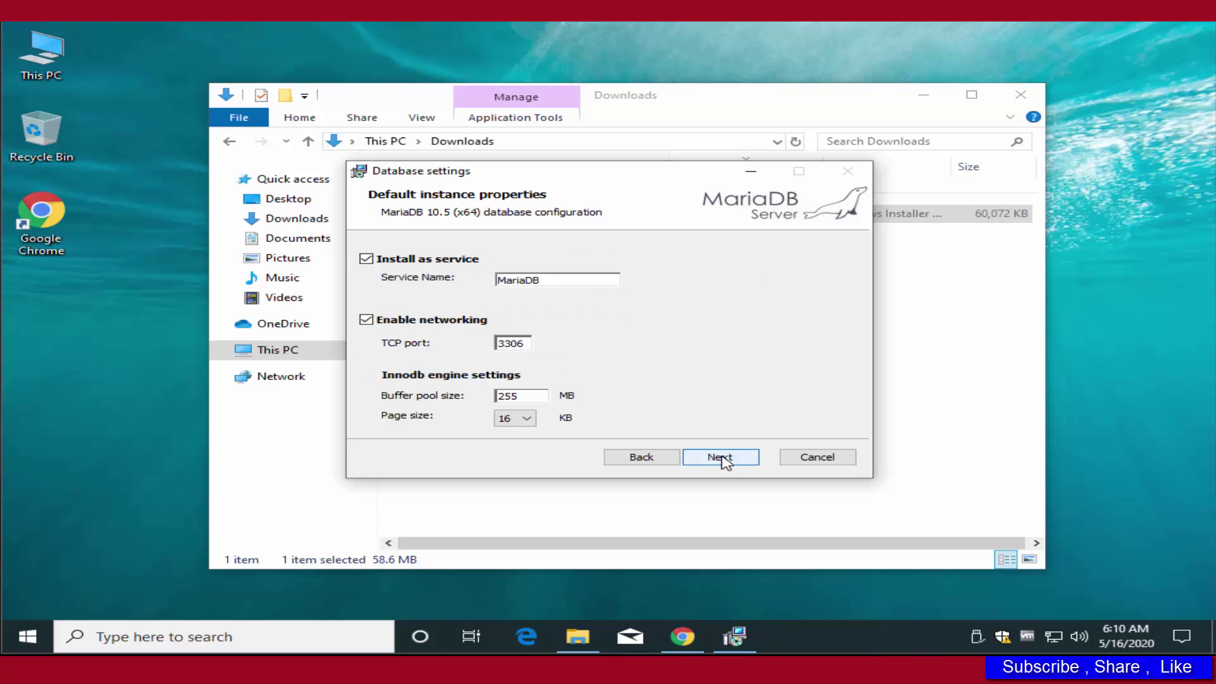
# Install MariaDB 10.5 with default service and port 3306 settings, then close the Downloads folder.
pyautogui.click(720, 457)
pyautogui.click(722, 458)
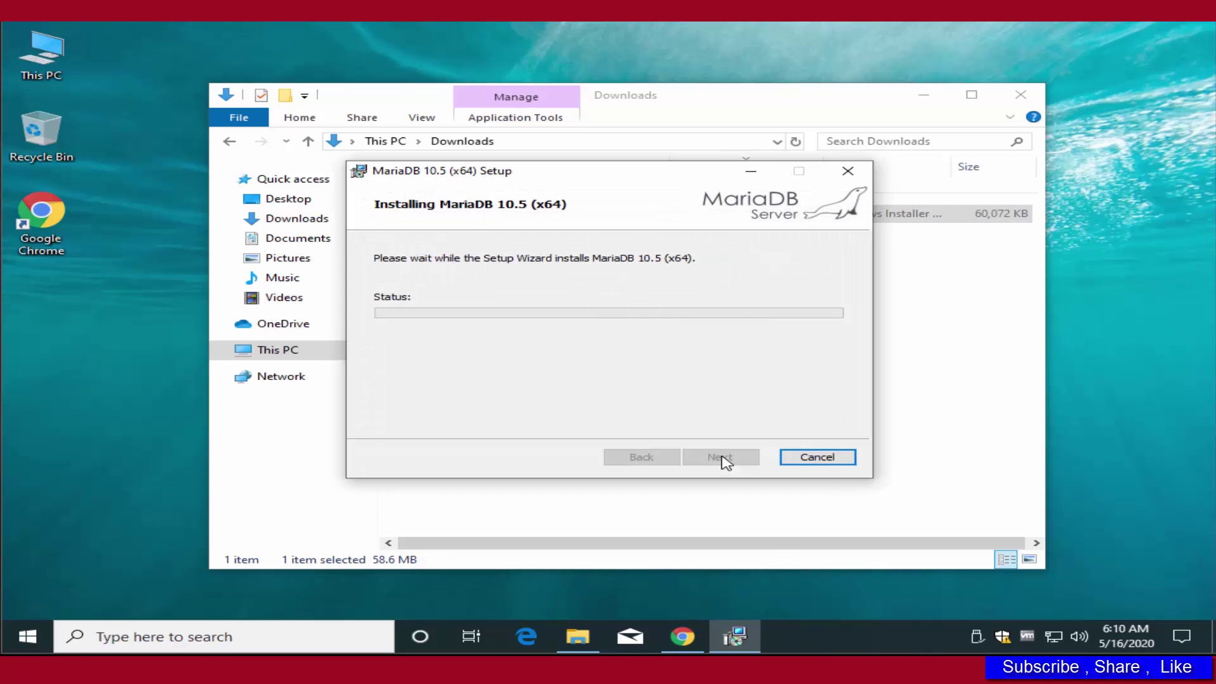
pyautogui.click(518, 447)
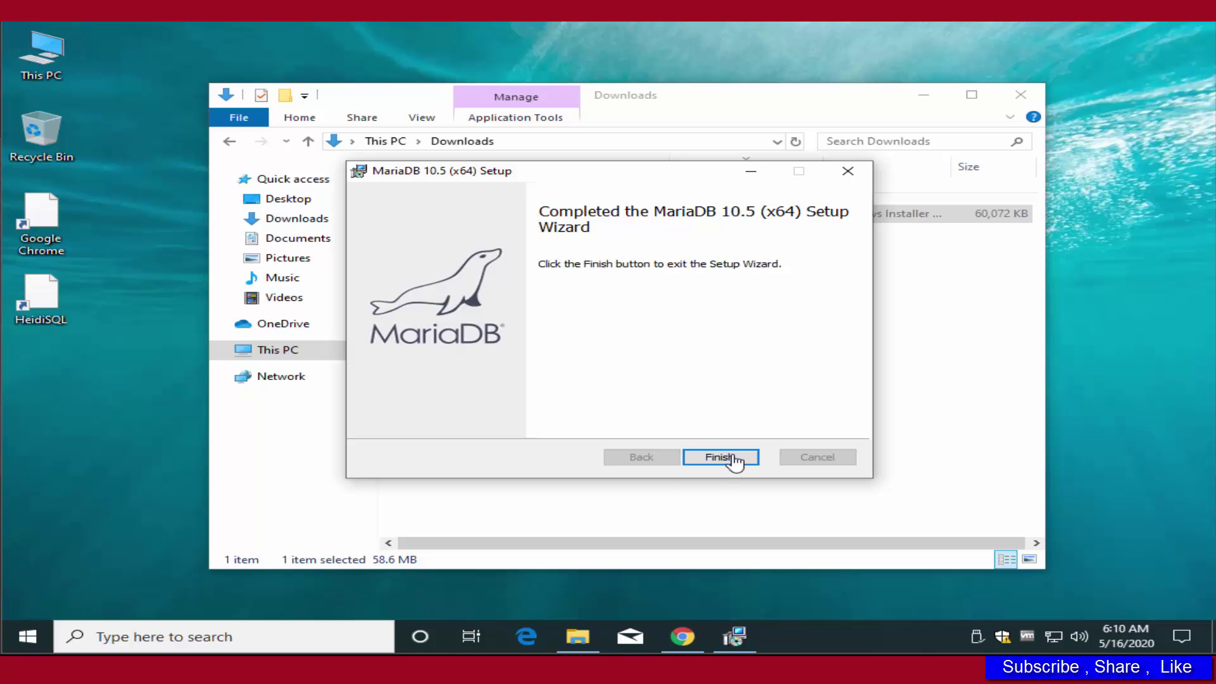
pyautogui.click(733, 457)
pyautogui.click(1027, 108)
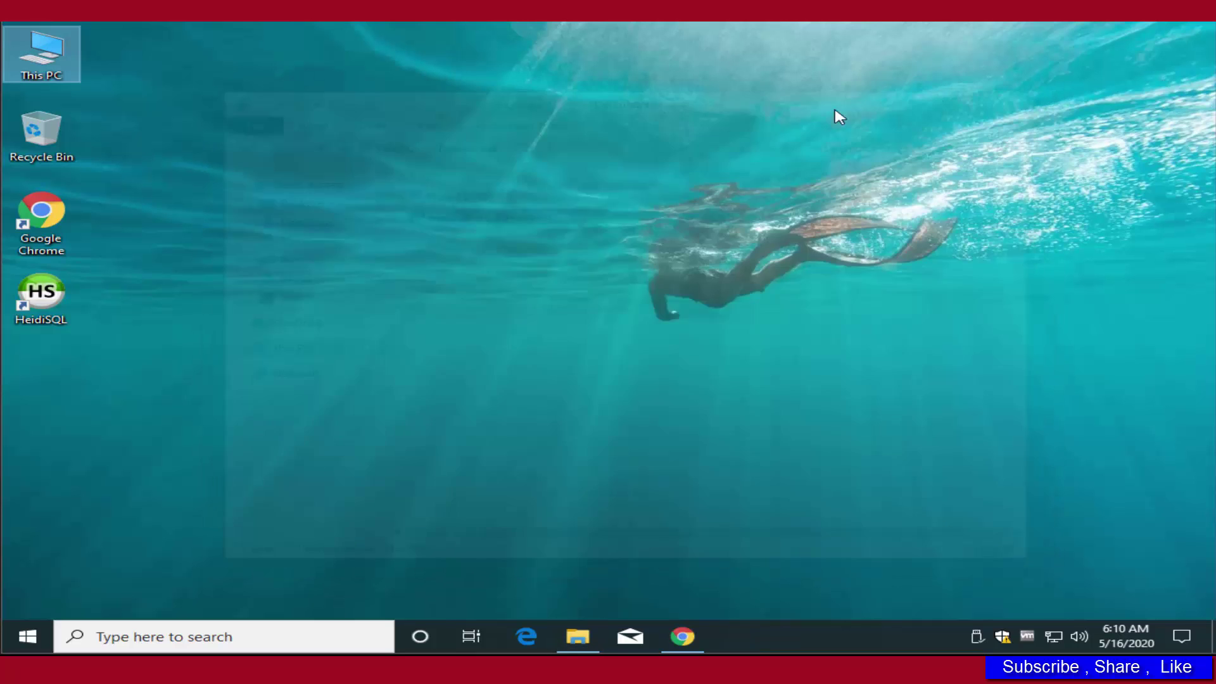
# Start MySQL Client (MariaDB 10.5 (x64)) and log in with the root password to reach the 10.5.3 prompt.
pyautogui.click(32, 633)
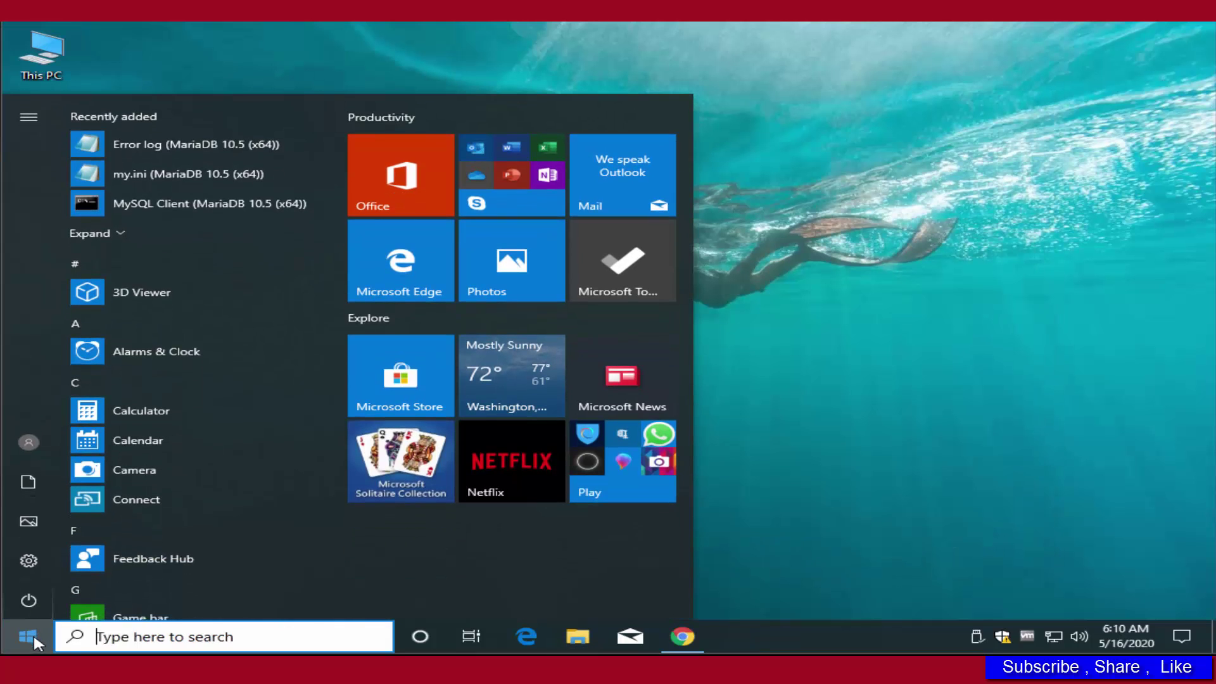
pyautogui.click(183, 203)
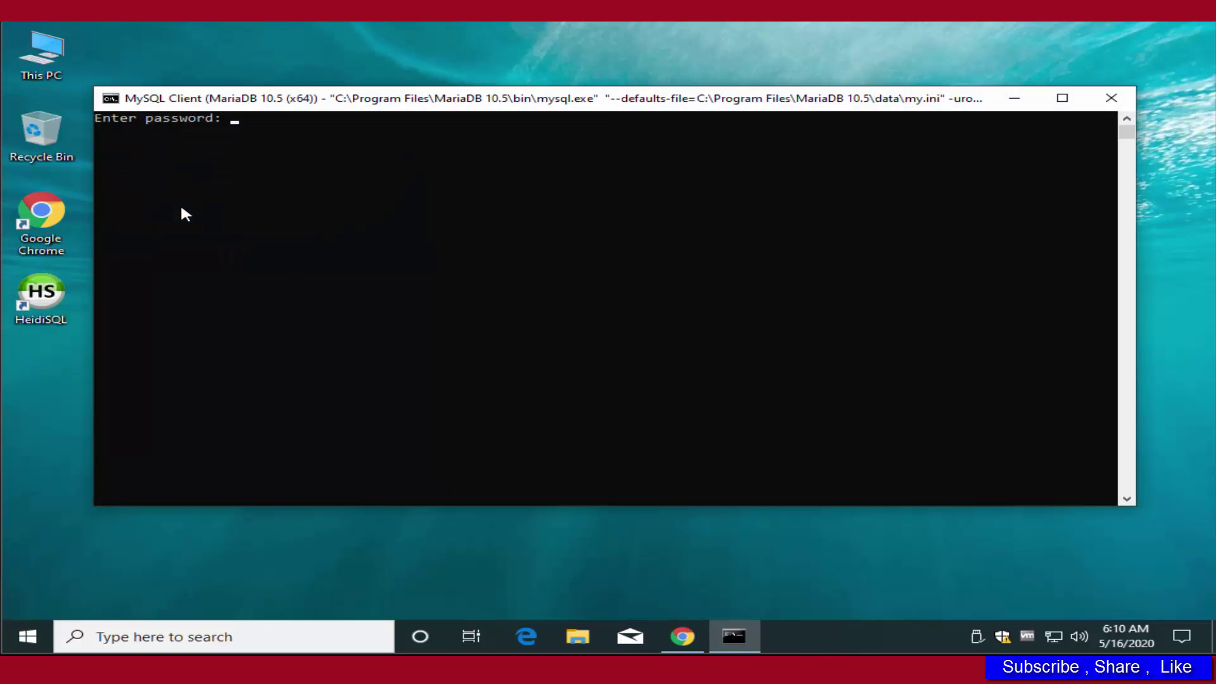
pyautogui.write('root')
pyautogui.press('Return')
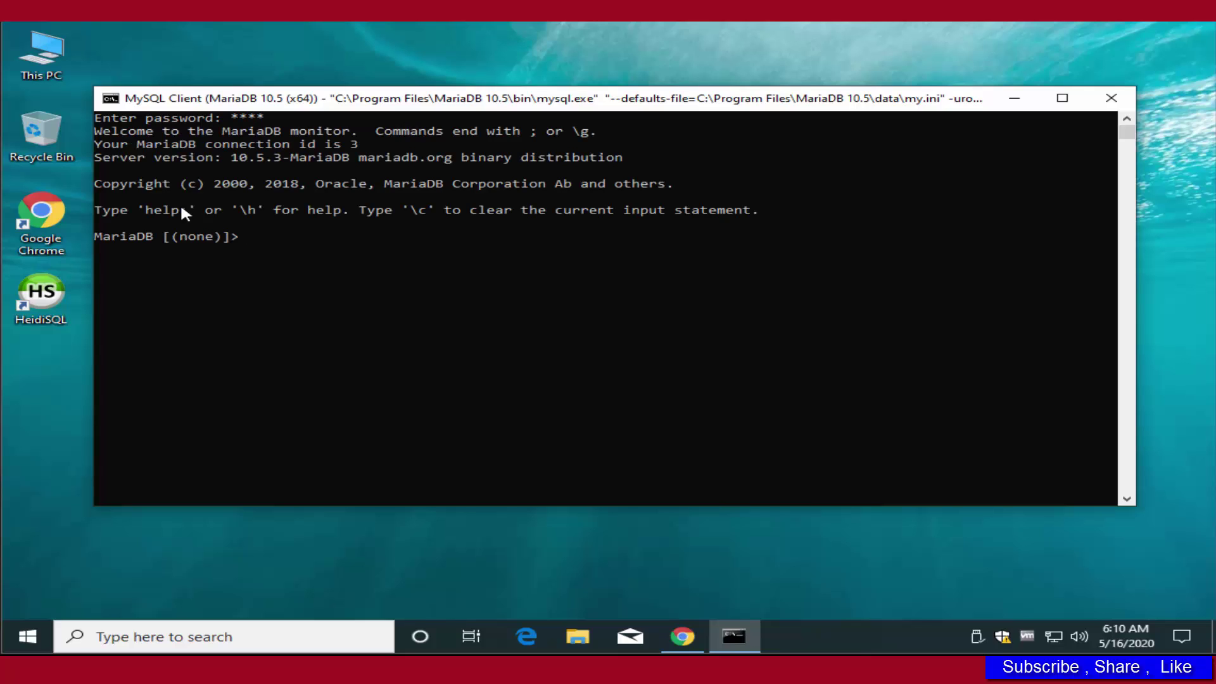